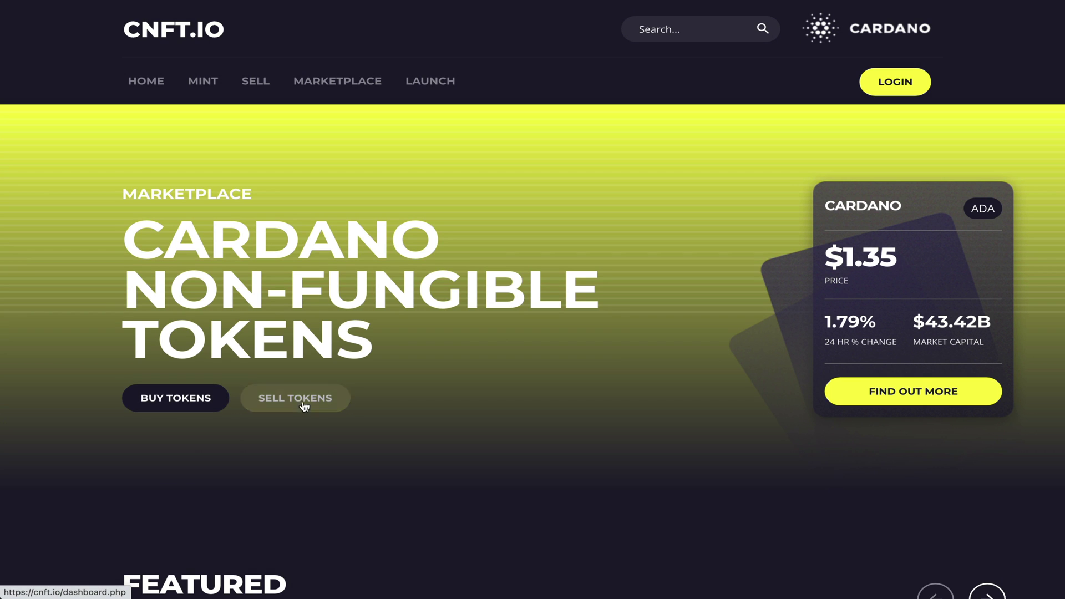
# Step: Browse the home page and cycle the Featured Tokens carousel forward and back
pyautogui.scroll(-5, 546, 397)
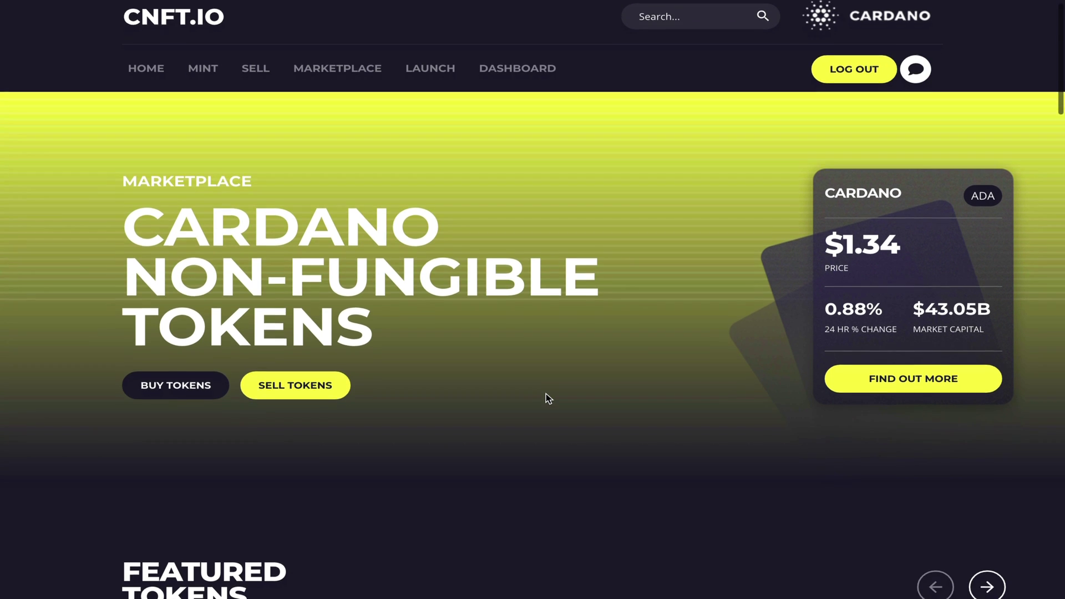
pyautogui.scroll(-2, 546, 394)
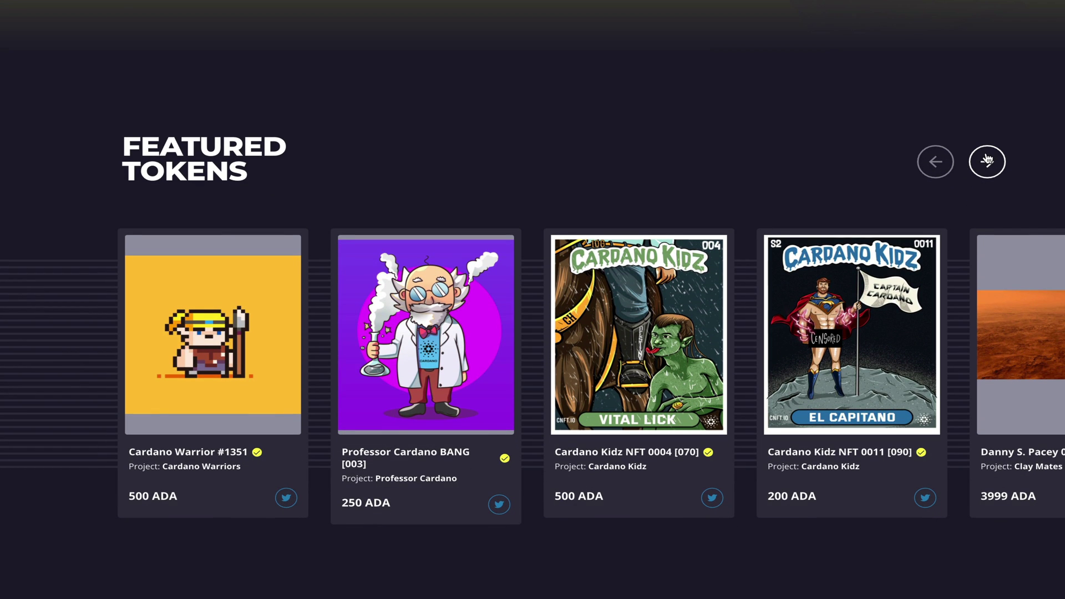
pyautogui.click(986, 161)
pyautogui.click(935, 161)
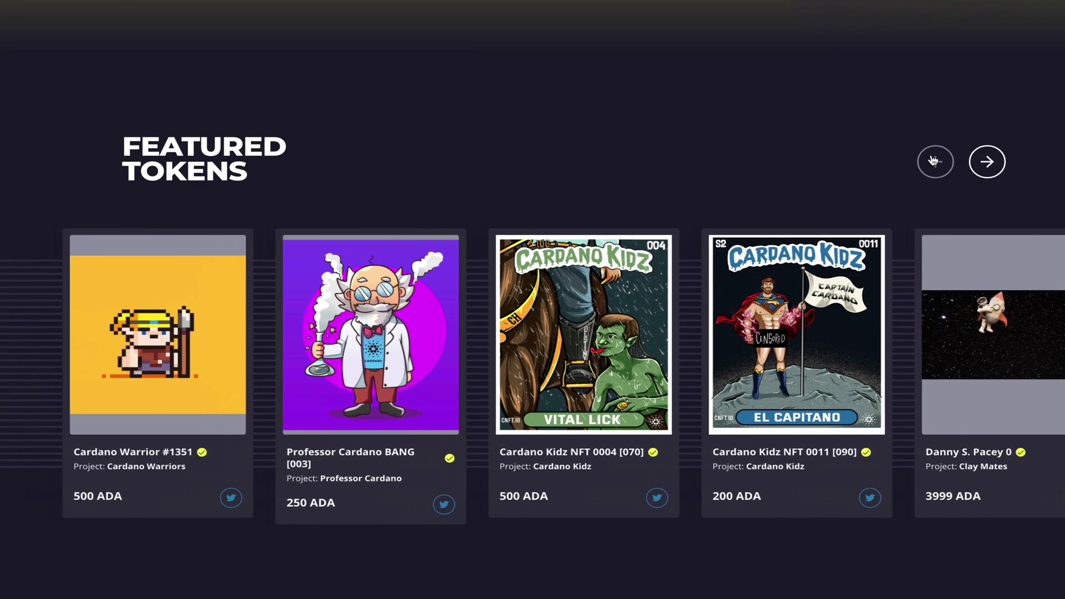
# Step: Scroll past the recent tokens and open the full marketplace of 20370 assets
pyautogui.scroll(-2, 559, 165)
pyautogui.scroll(-10, 559, 168)
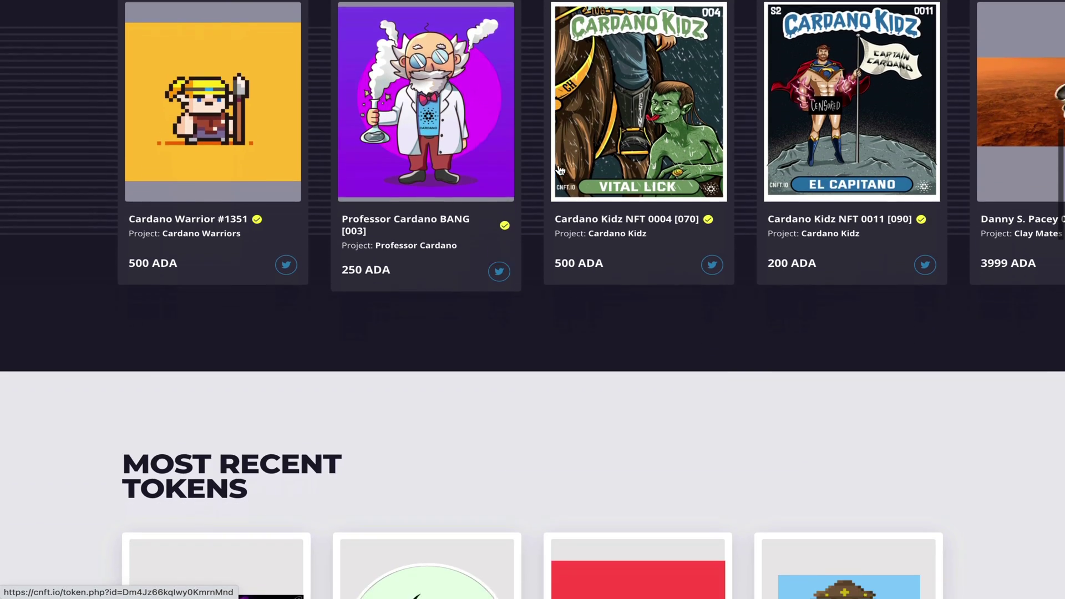
pyautogui.scroll(-6, 559, 166)
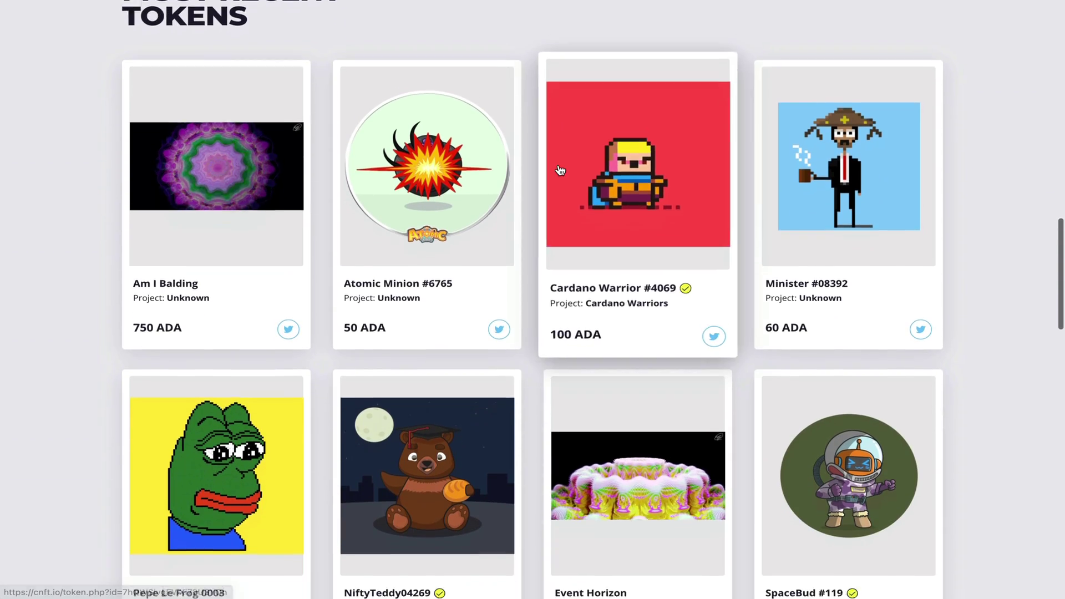
pyautogui.scroll(-4, 559, 170)
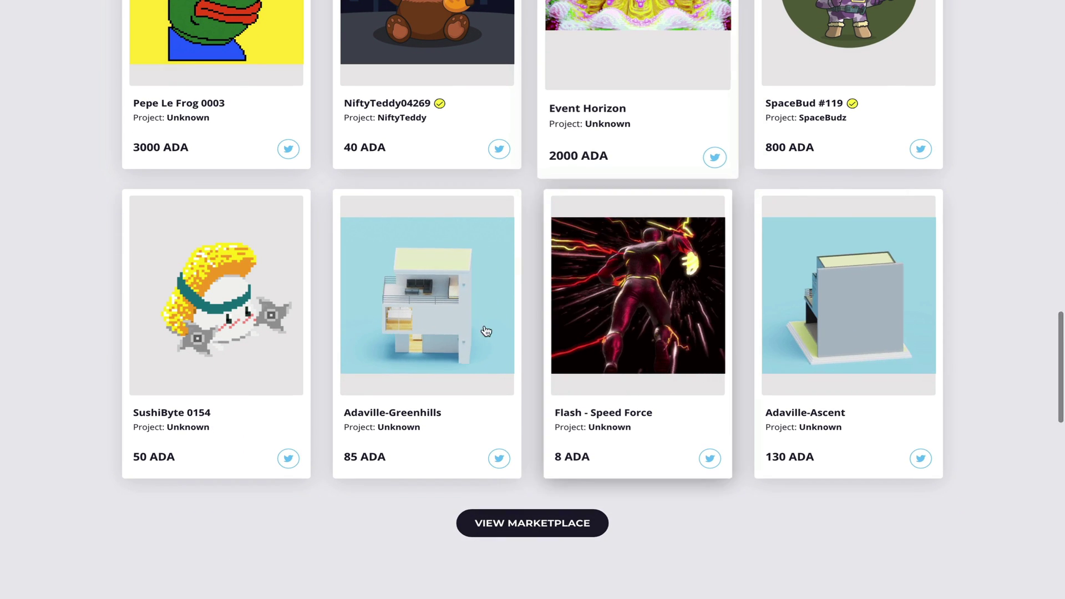
pyautogui.click(541, 525)
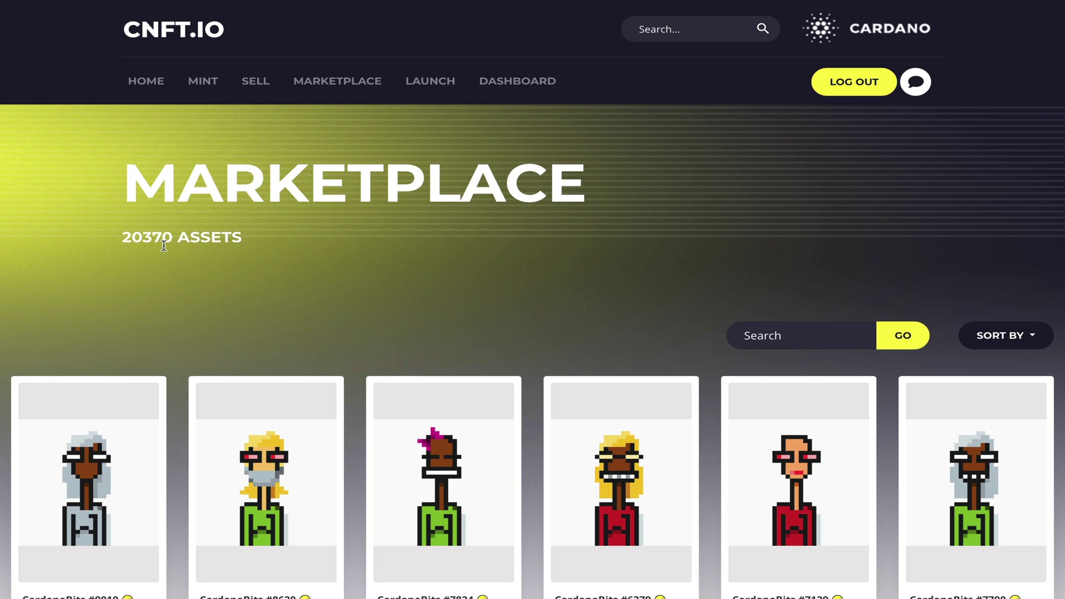
# Step: Browse the marketplace grid and review the CardanoBits #7824 listing priced at 49 ADA
pyautogui.scroll(-10, 490, 305)
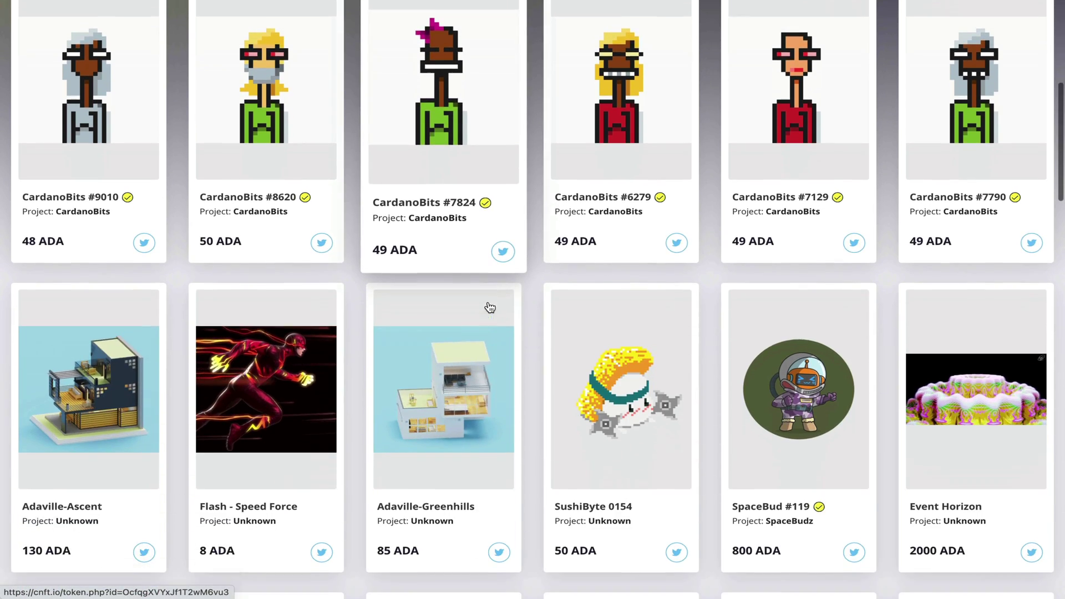
pyautogui.scroll(-10, 490, 307)
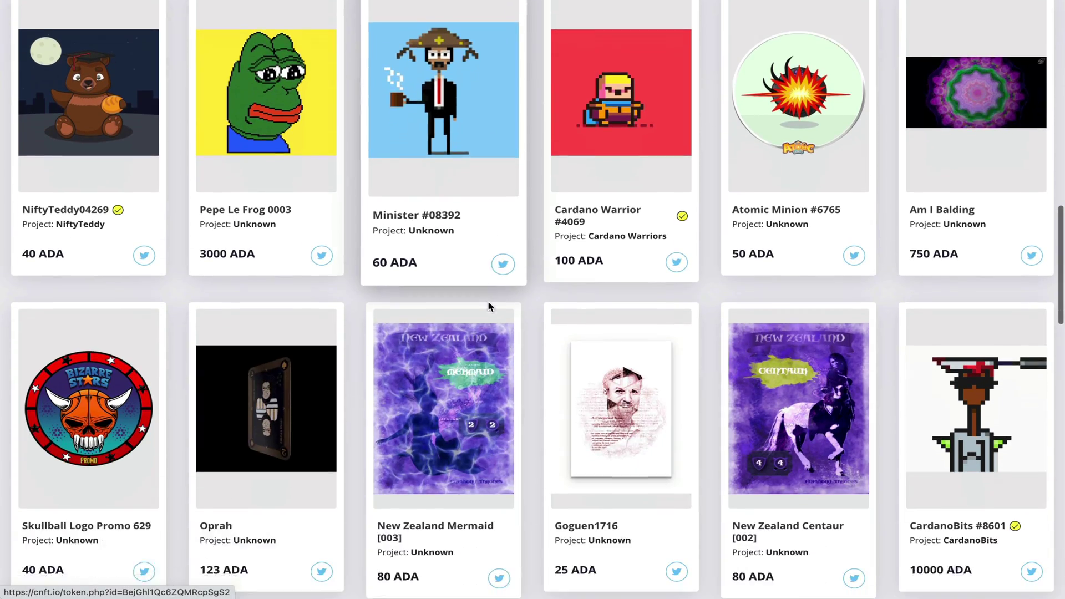
pyautogui.scroll(-6, 490, 307)
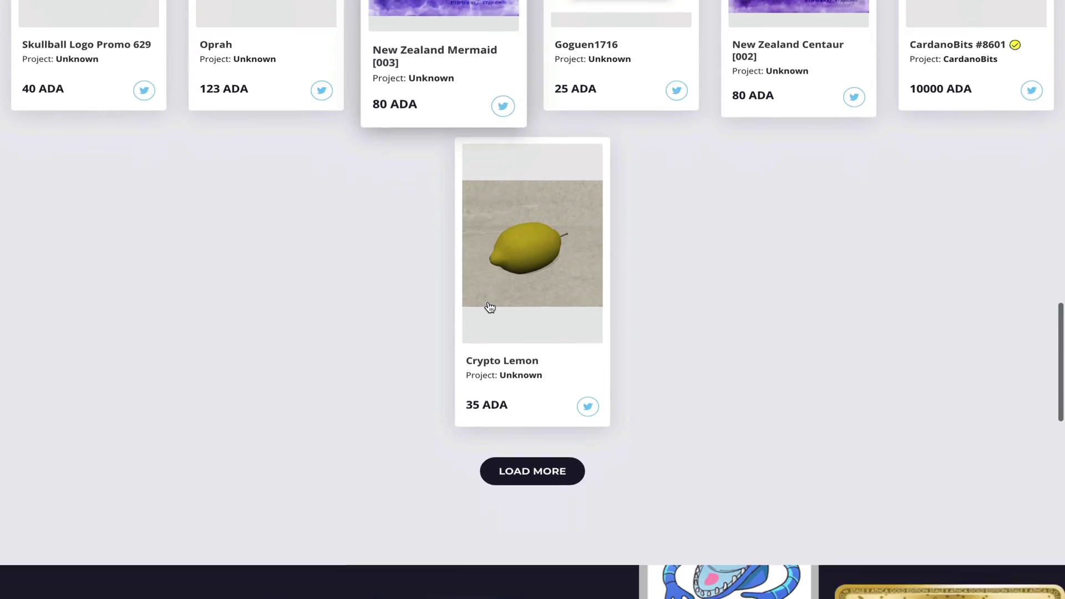
pyautogui.scroll(1, 490, 306)
pyautogui.scroll(20, 489, 307)
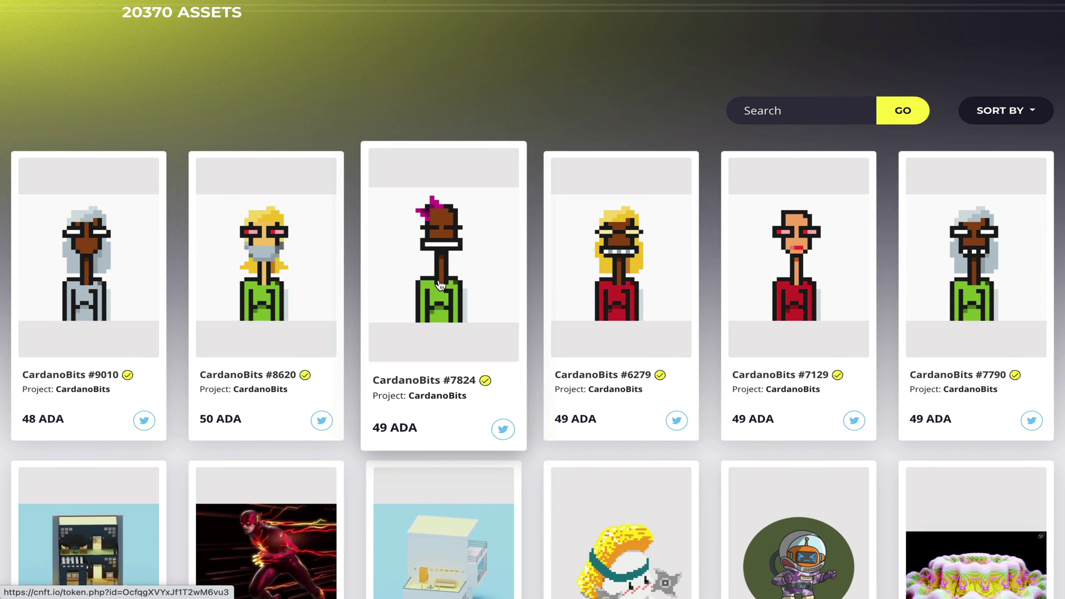
pyautogui.click(439, 285)
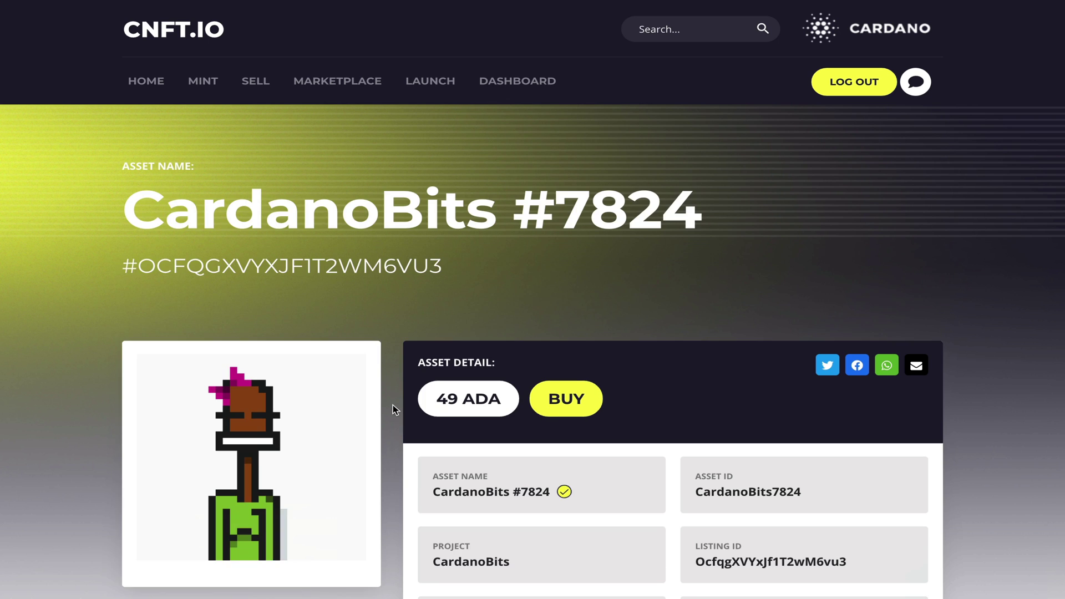
pyautogui.scroll(-1, 392, 405)
pyautogui.scroll(-5, 393, 409)
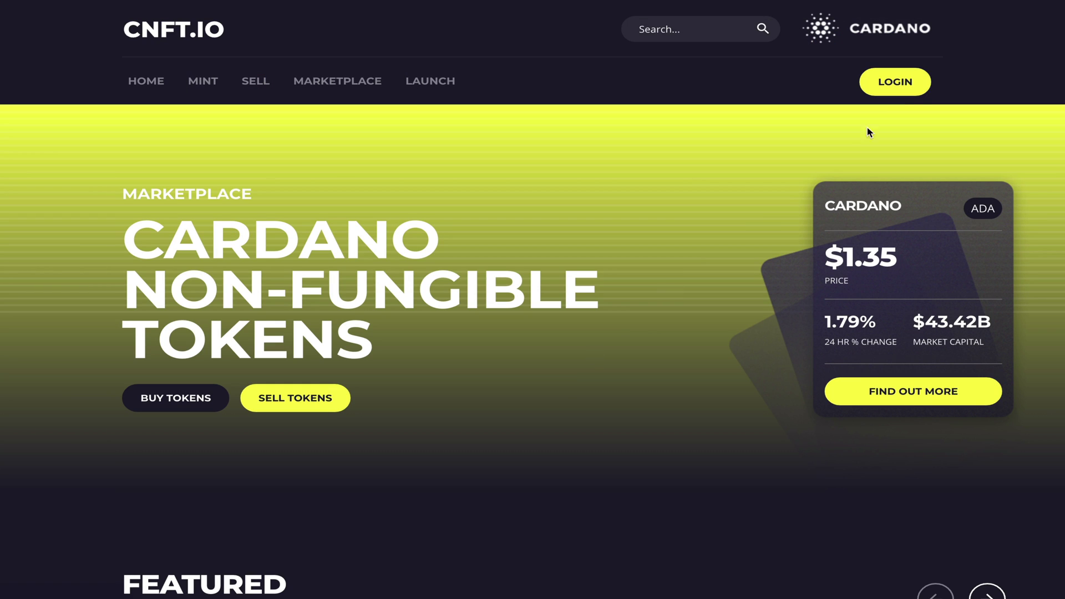
# Step: View the login and Create Your CNFT Account pages, then return to login
pyautogui.click(900, 87)
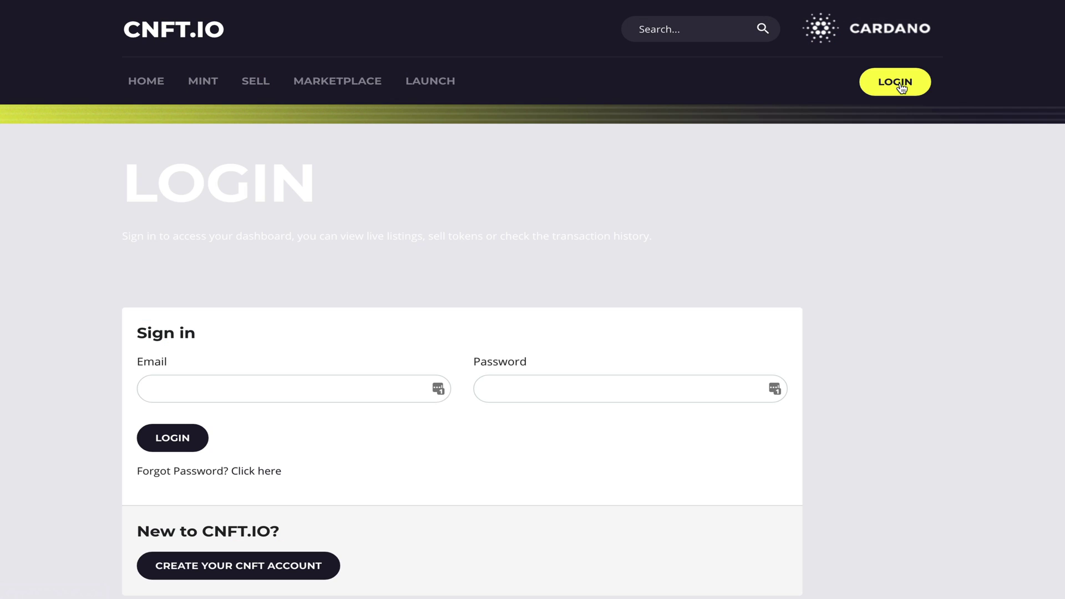
pyautogui.scroll(-2, 761, 203)
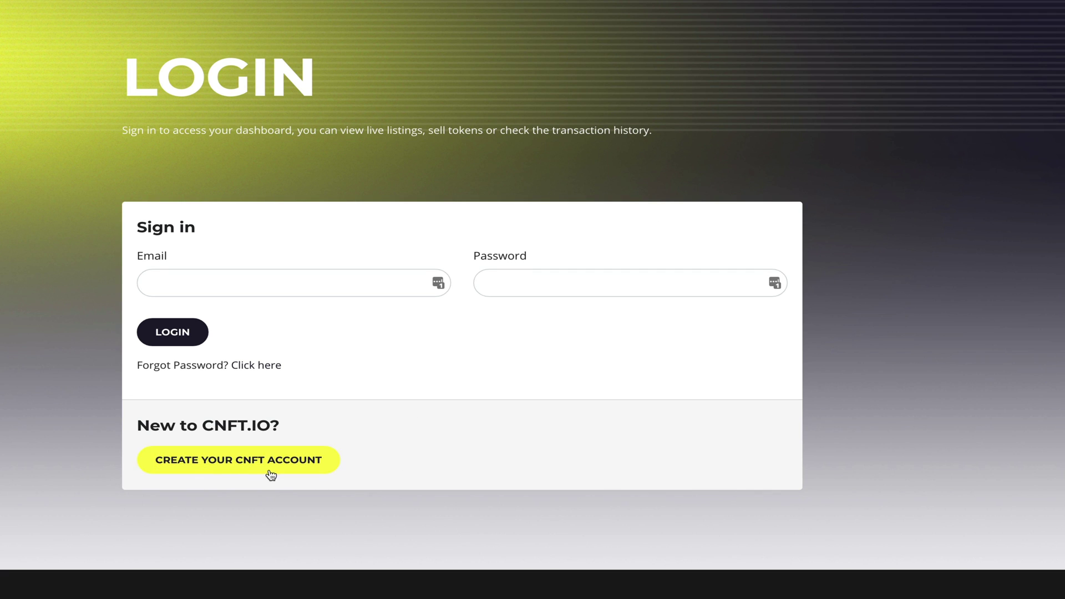
pyautogui.click(240, 459)
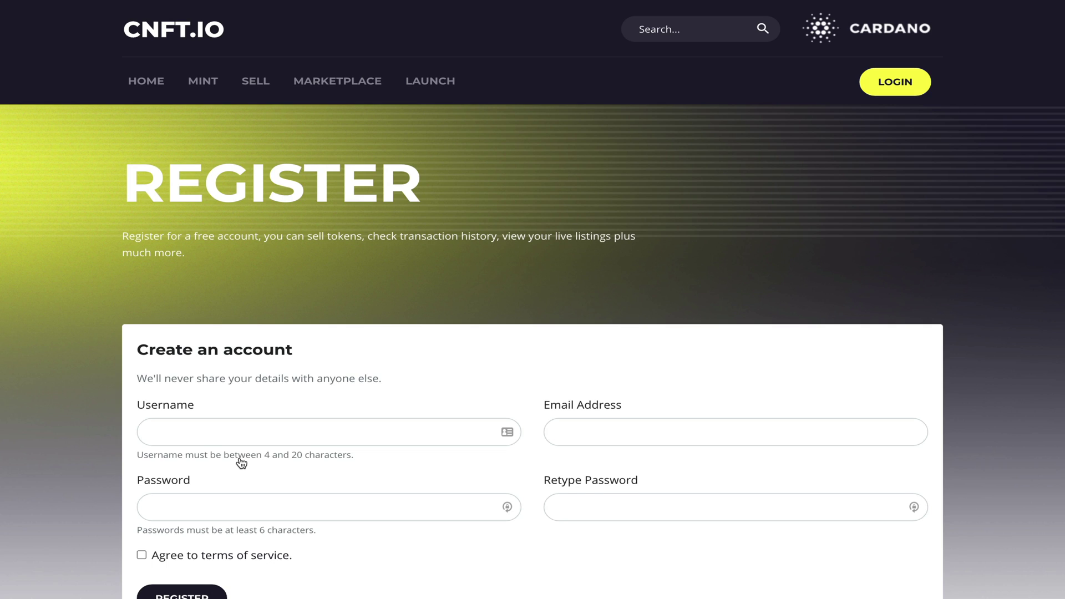
pyautogui.scroll(-2, 241, 462)
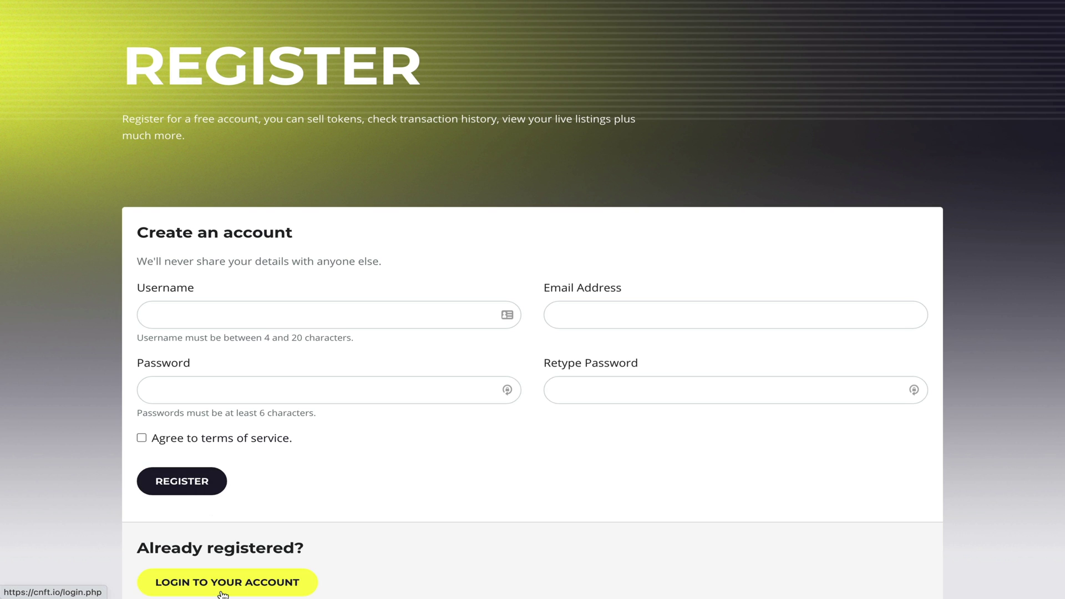
pyautogui.click(223, 582)
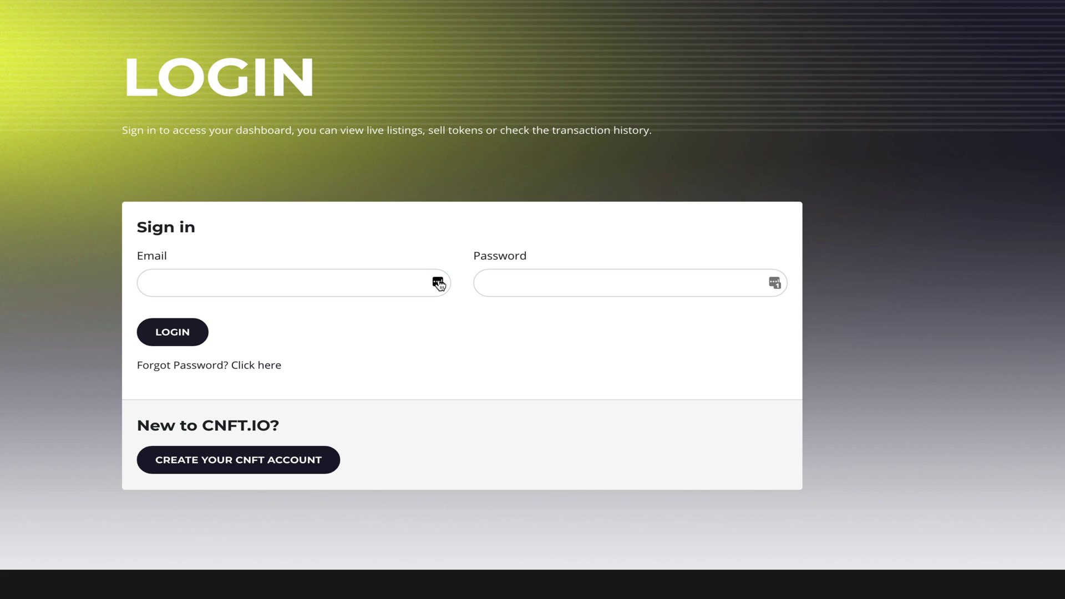
# Step: Autofill the saved email and password with LastPass and log in
pyautogui.click(439, 284)
pyautogui.click(438, 284)
pyautogui.click(347, 373)
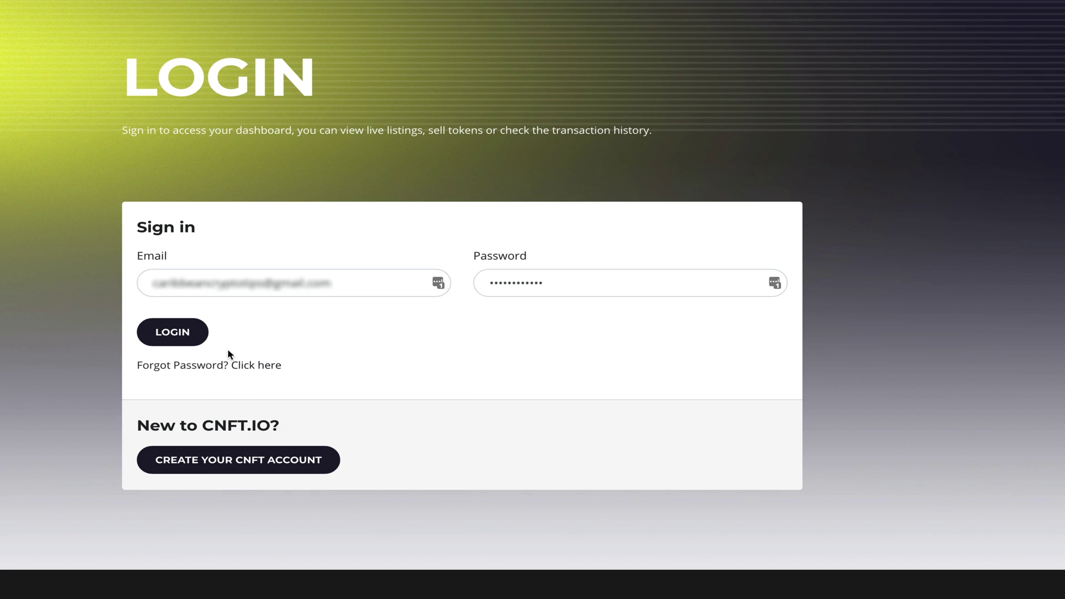
pyautogui.click(177, 340)
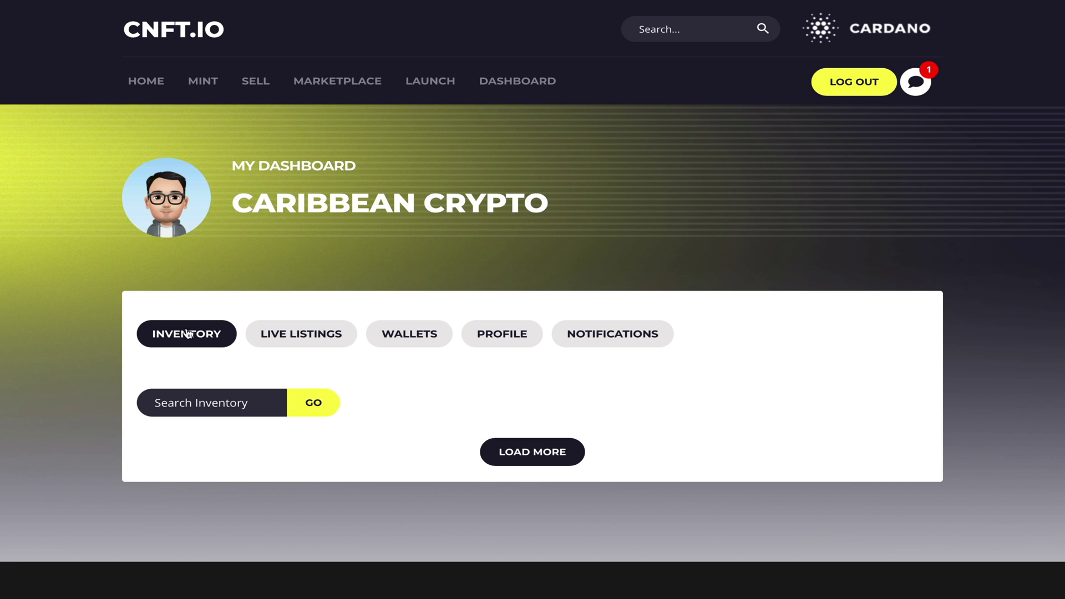
# Step: Scroll through the token inventory on the dashboard's Inventory tab
pyautogui.scroll(-5, 317, 252)
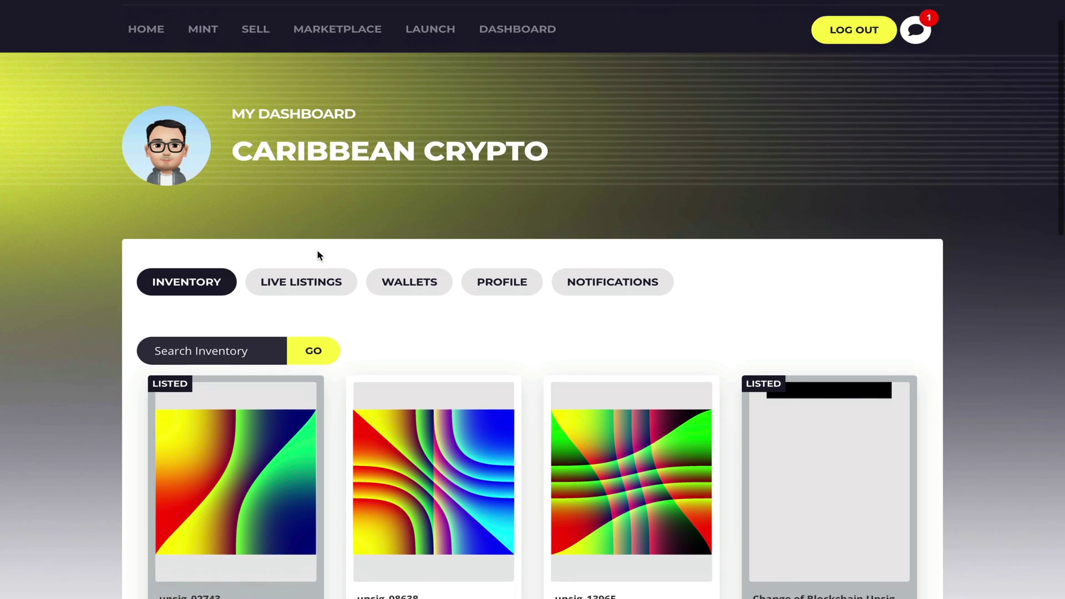
pyautogui.scroll(-2, 317, 254)
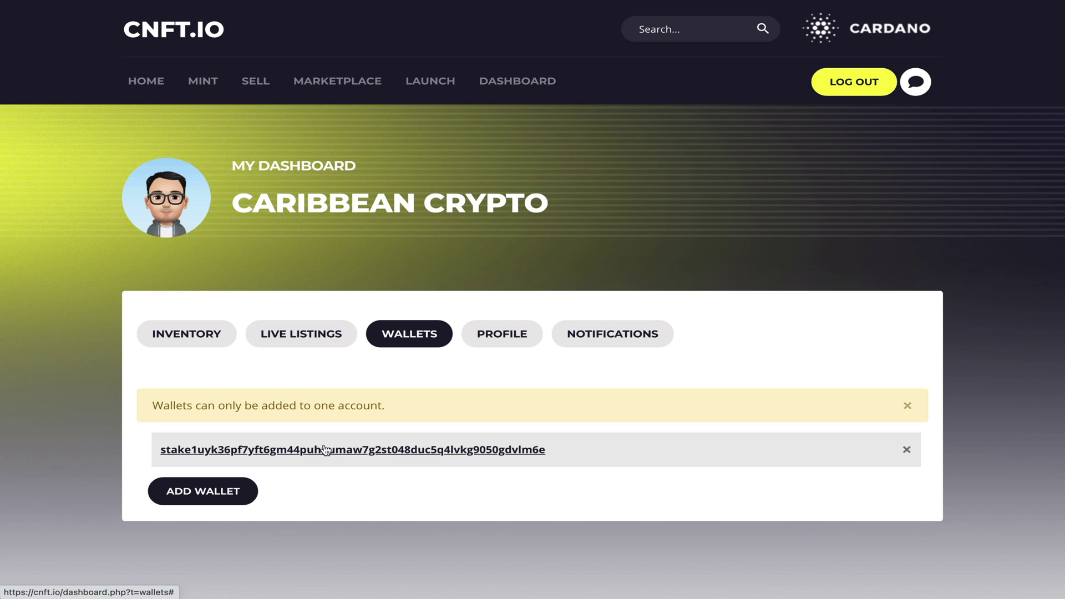
pyautogui.click(198, 496)
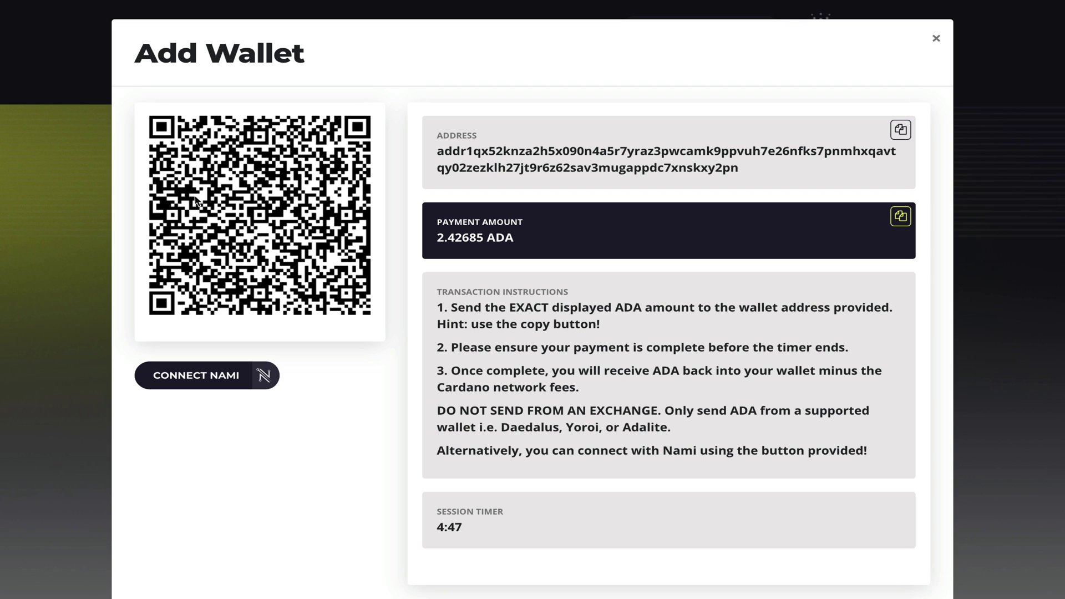
pyautogui.click(900, 129)
pyautogui.scroll(-2, 910, 525)
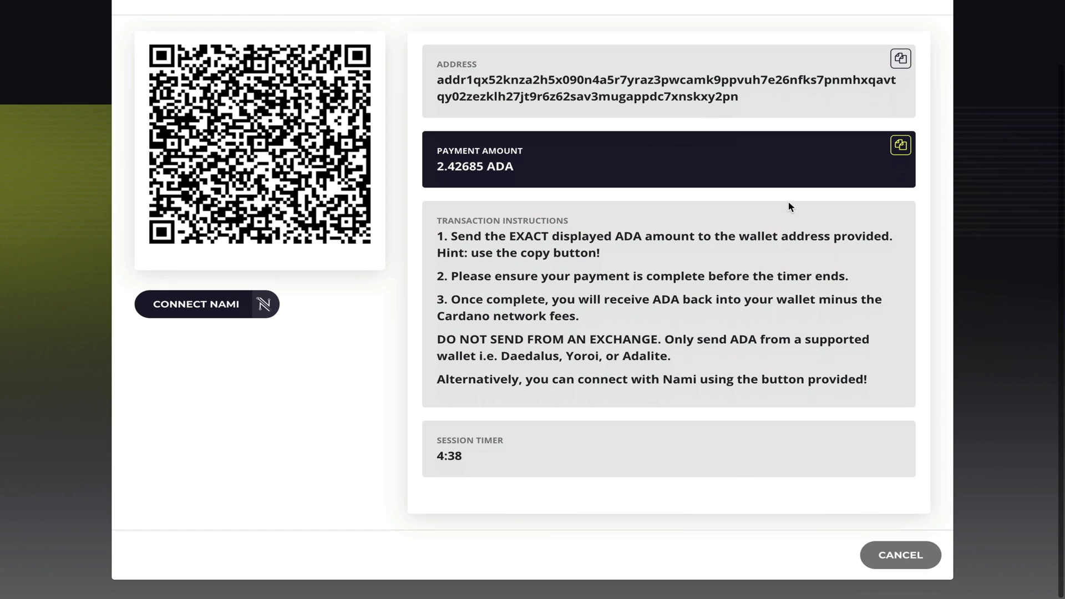
pyautogui.click(899, 554)
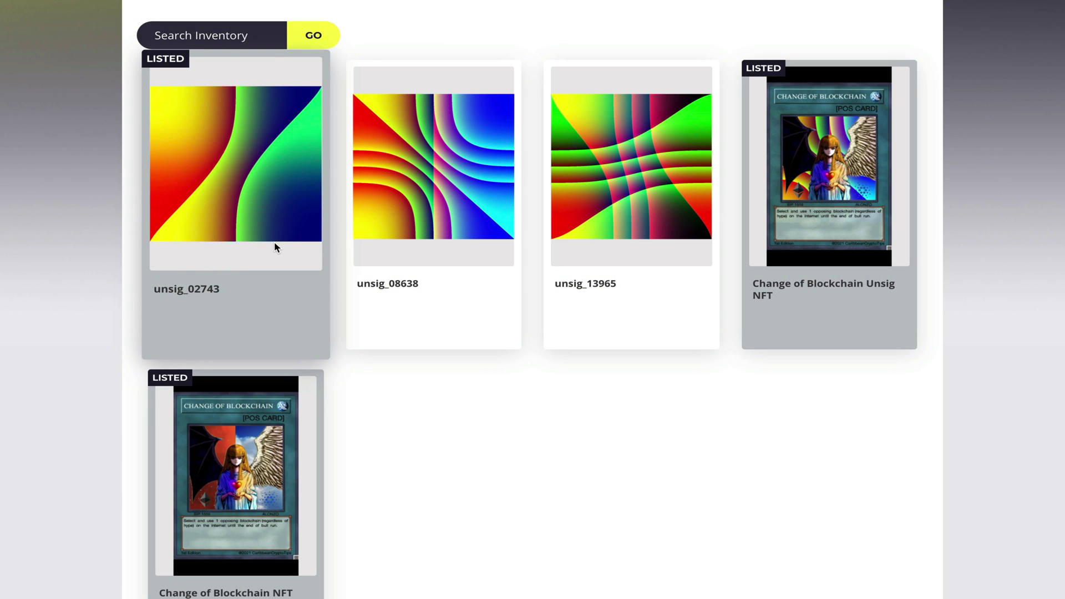
# Step: View the unsig_02743 token details, minted May 29 2021, and cancel without listing it
pyautogui.scroll(2, 274, 244)
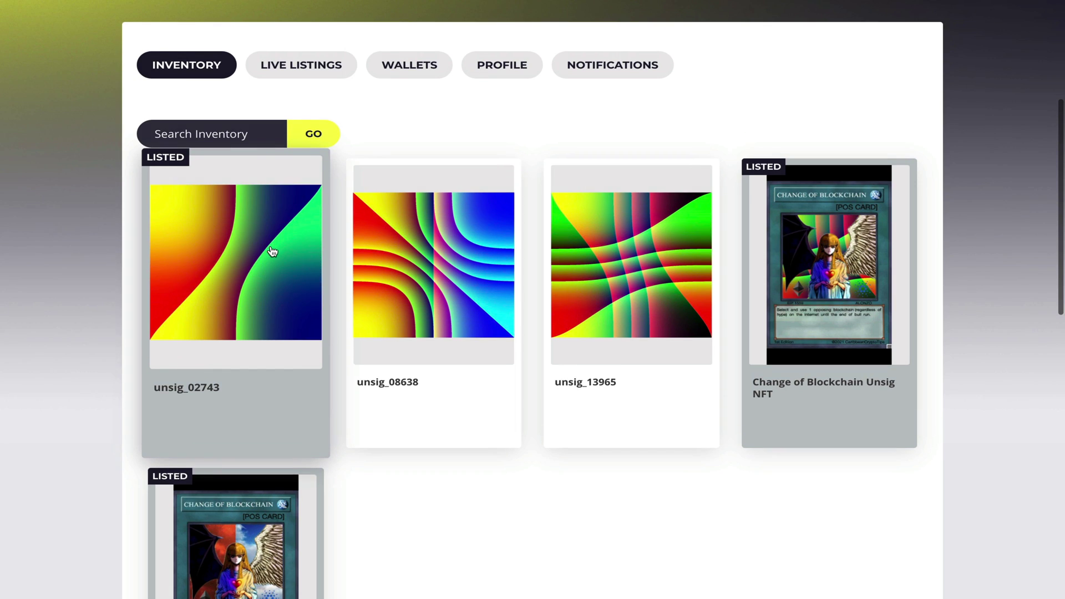
pyautogui.click(272, 251)
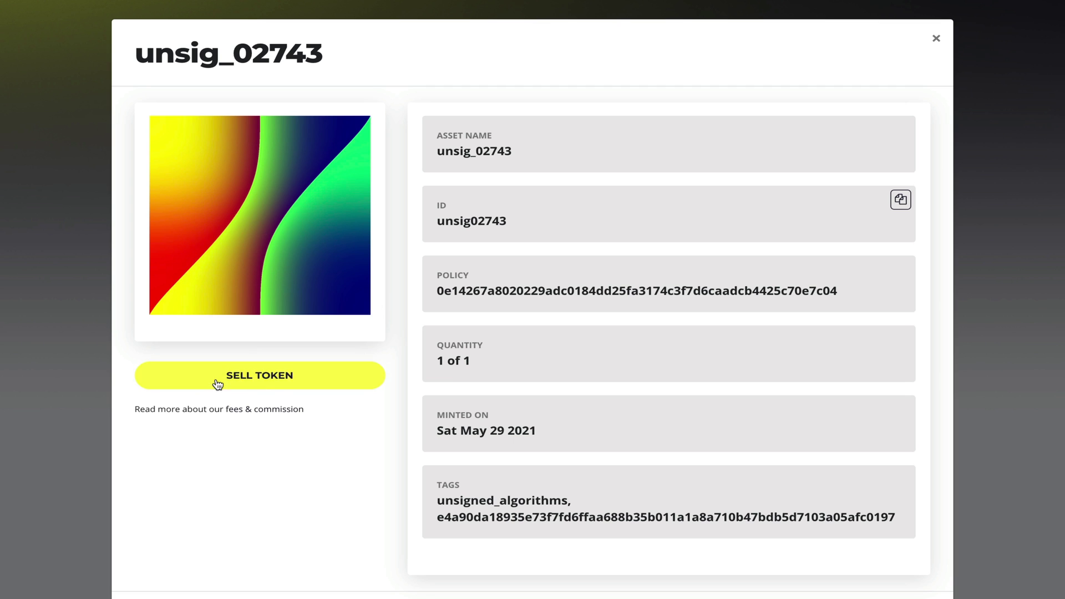
pyautogui.scroll(-1, 299, 470)
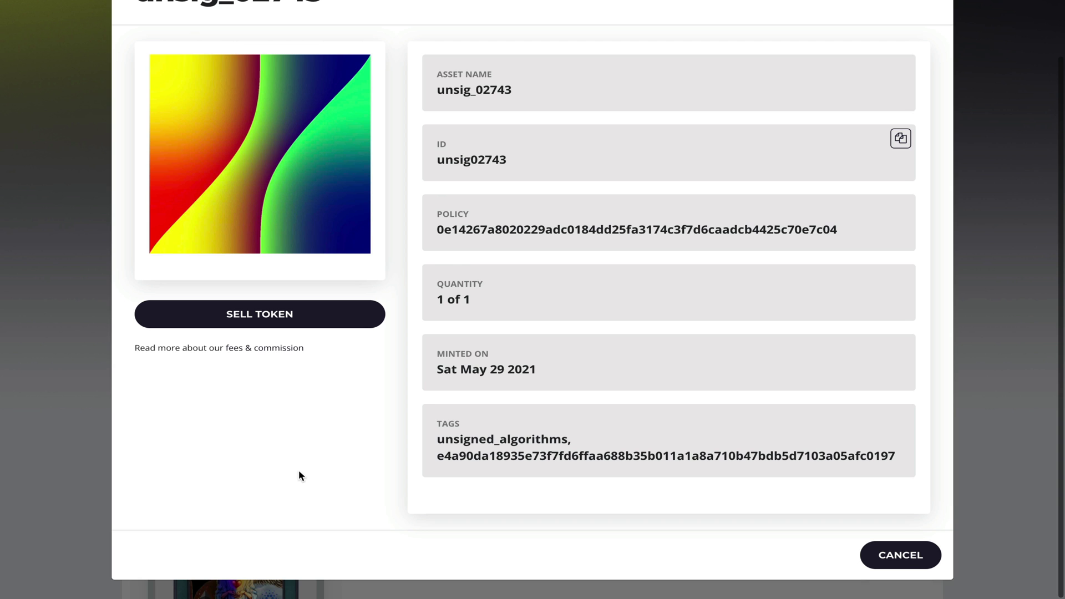
pyautogui.click(884, 555)
pyautogui.scroll(3, 528, 346)
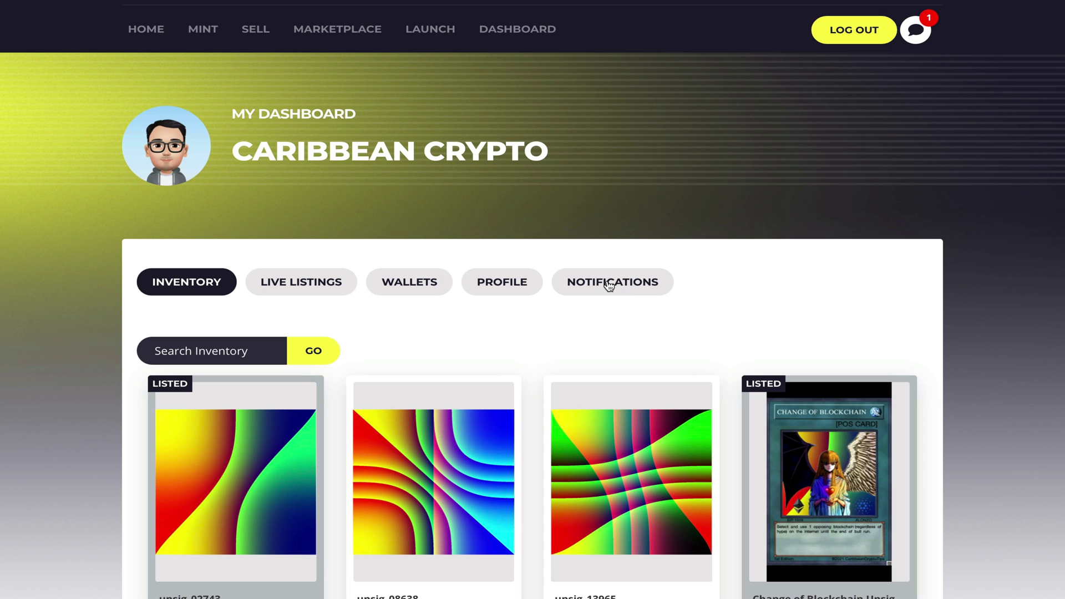
# Step: From Notifications, open the unsig_02743 trade page and view its 150 ADA Send Asset section
pyautogui.click(608, 284)
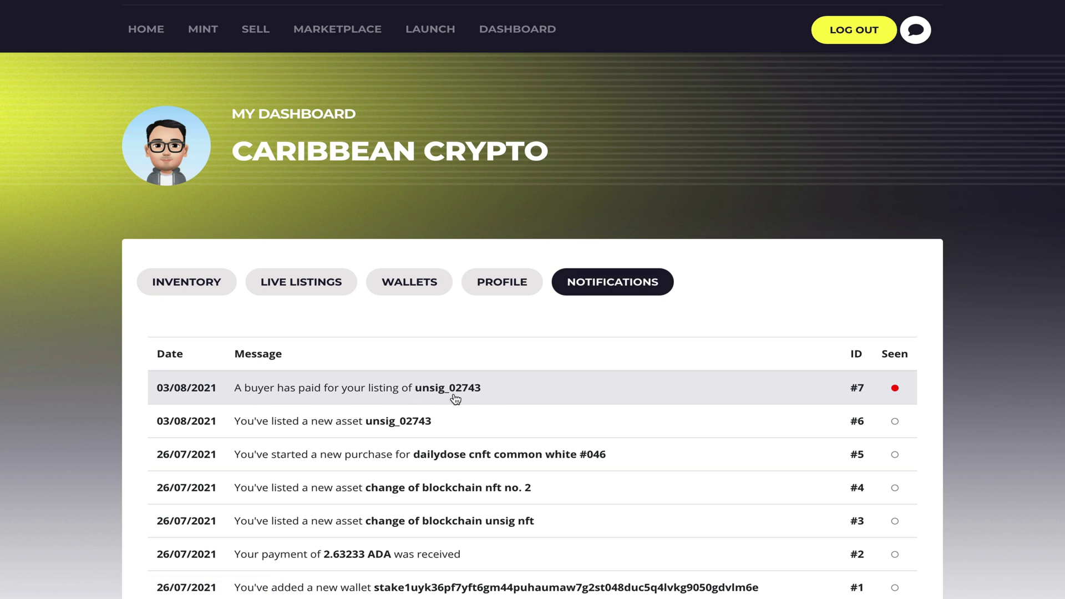
pyautogui.click(493, 397)
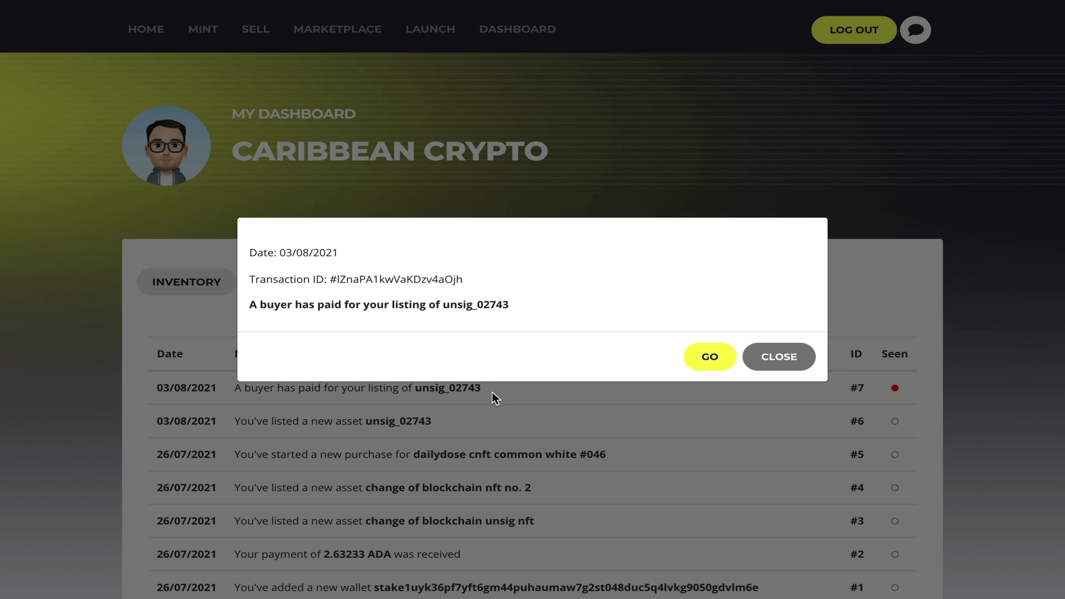
pyautogui.click(709, 357)
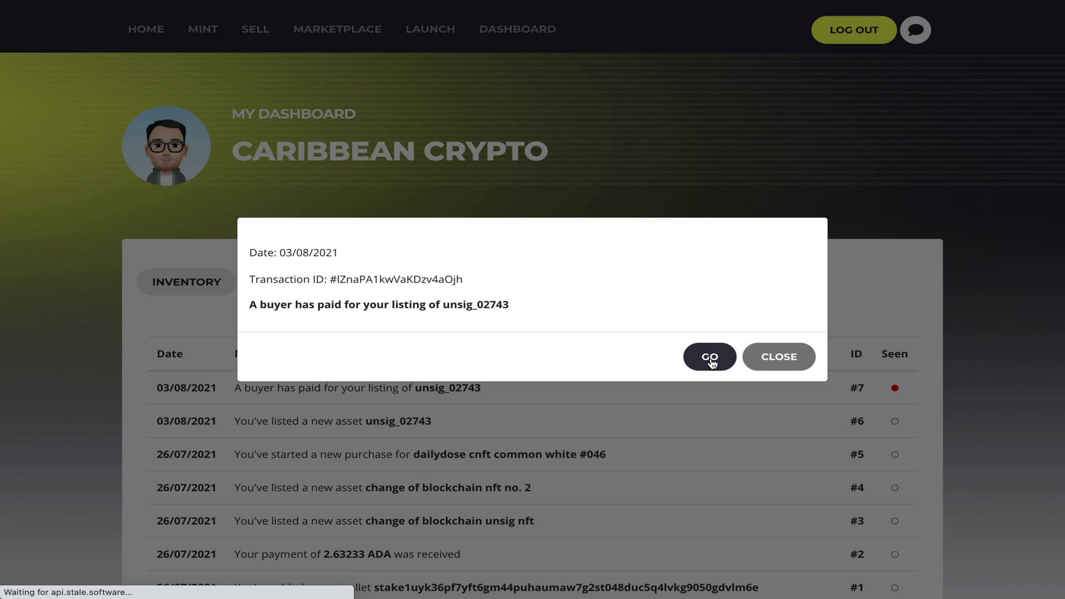
pyautogui.scroll(-3, 713, 364)
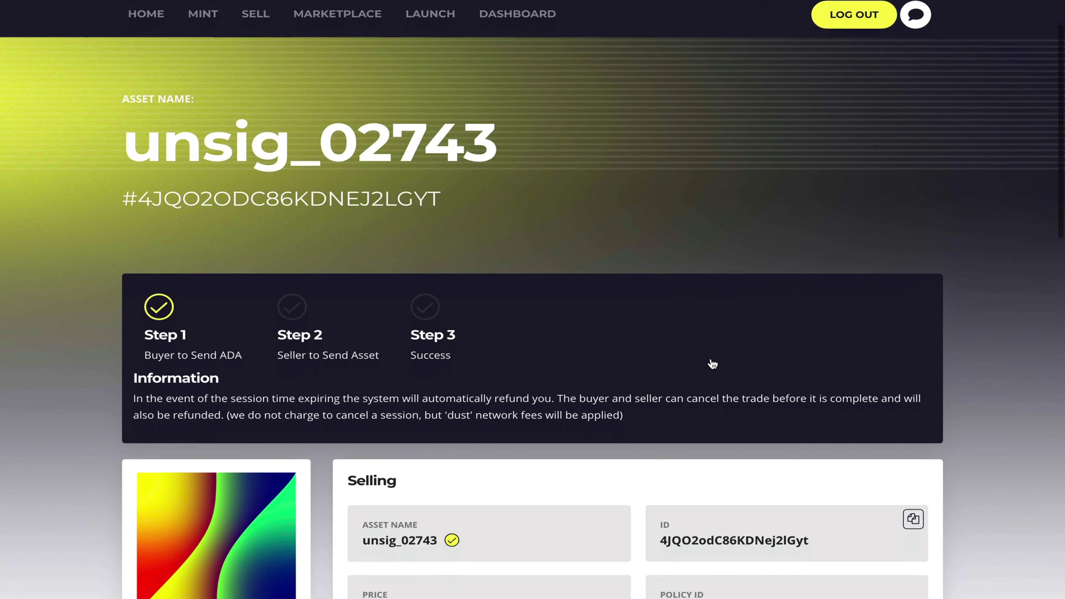
pyautogui.scroll(-2, 712, 364)
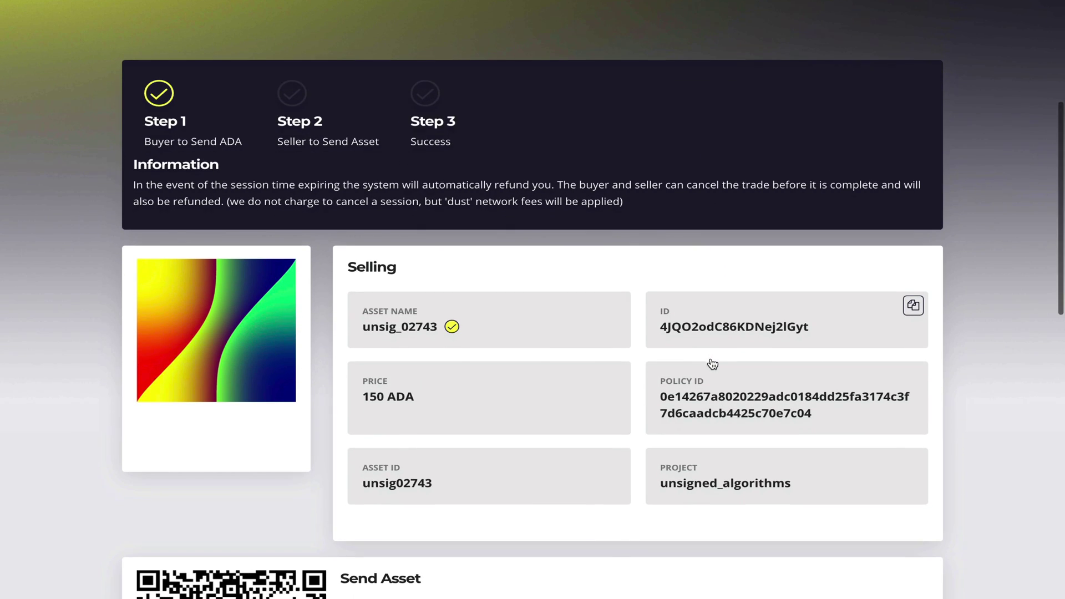
pyautogui.scroll(-1, 713, 363)
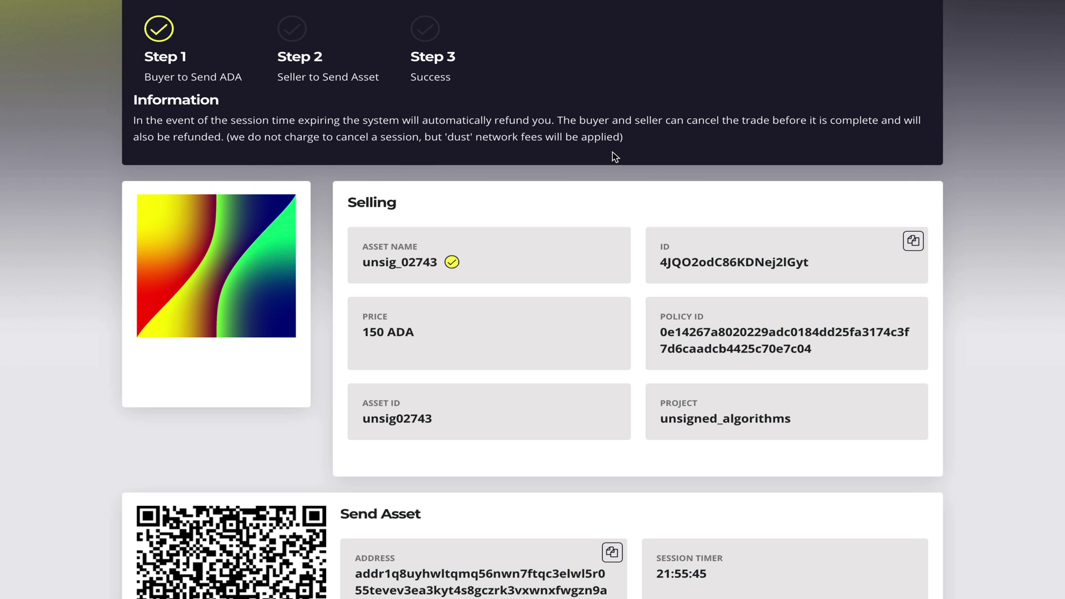
pyautogui.scroll(-4, 974, 190)
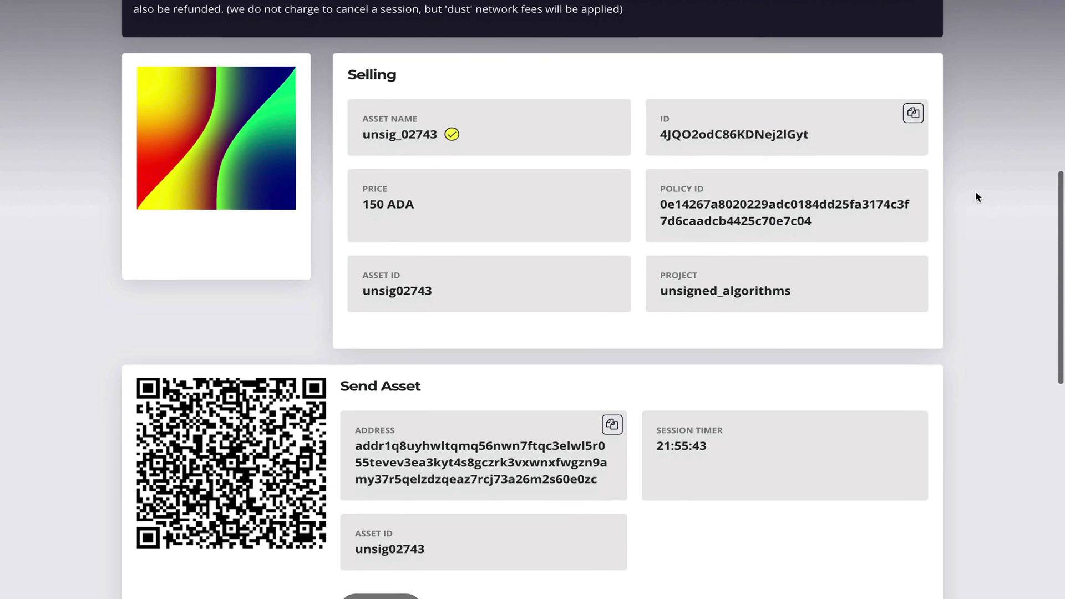
pyautogui.scroll(1, 975, 190)
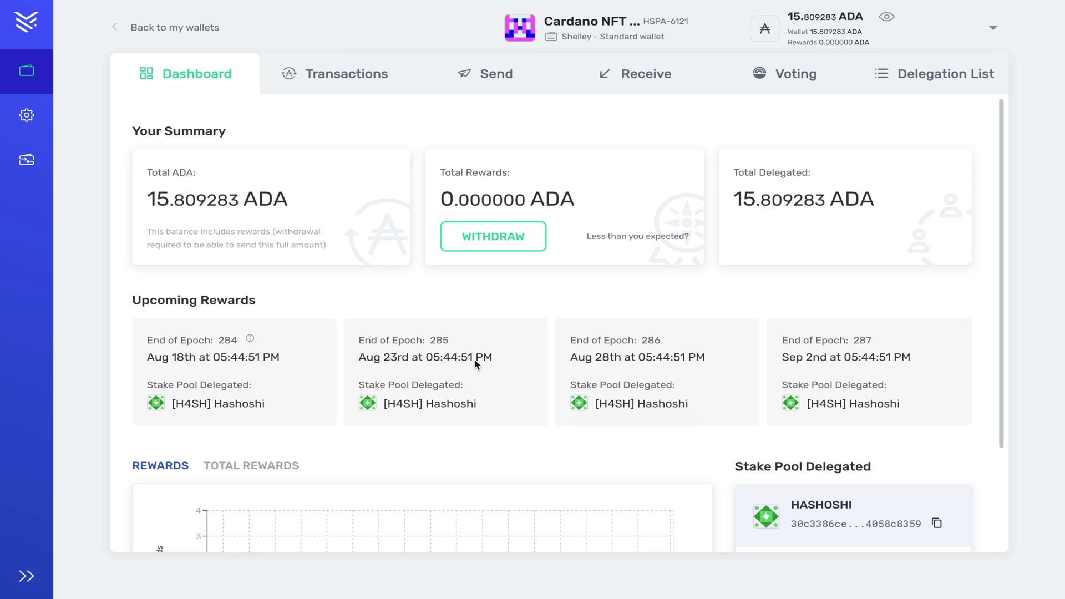
# Step: Set up a Yoroi send of all unsig02743 to the pasted escrow address
pyautogui.click(493, 89)
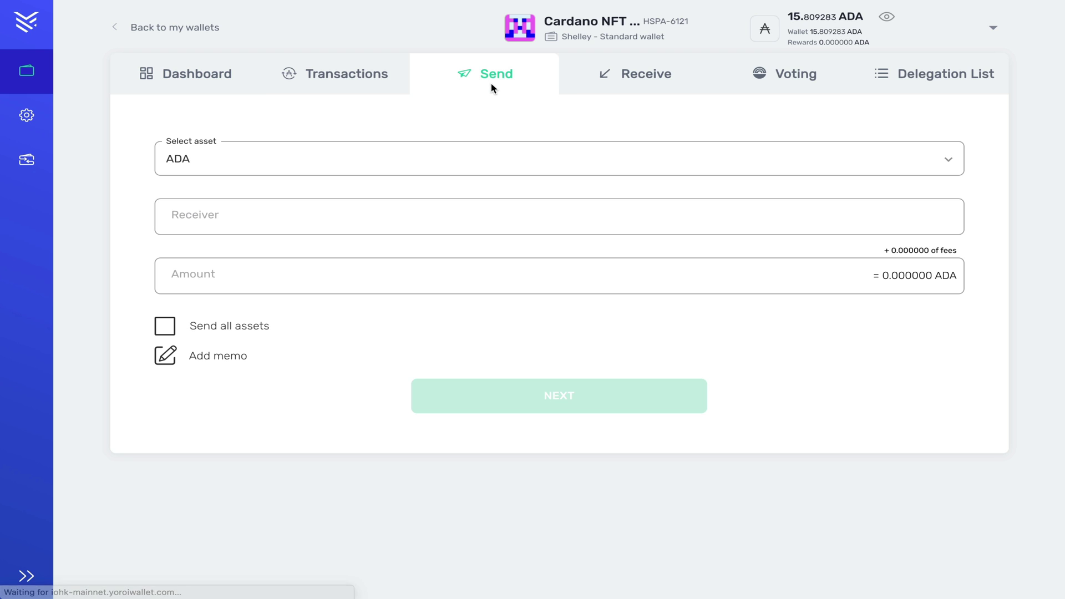
pyautogui.click(382, 163)
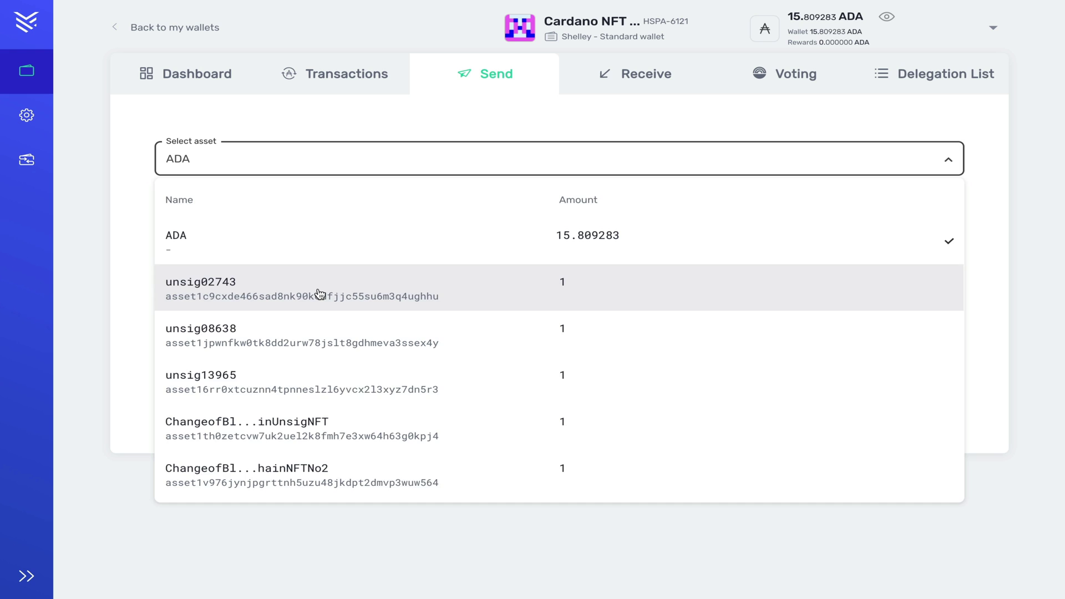
pyautogui.click(320, 289)
pyautogui.click(292, 220)
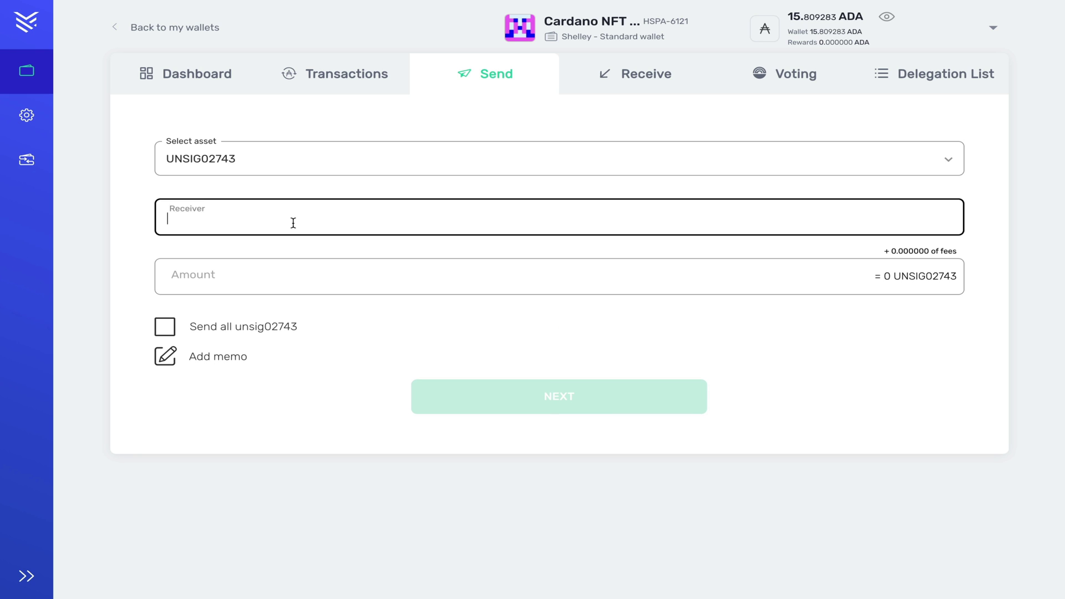
pyautogui.write('addr1q8uyhwltqmq56nwn7ftqc3elwl5r055tevev3ea3kyt4s8gczrk3vxwnxfwgzn9amy37r5qelzdzqeaz7rcj73a26m2s60e0zc')
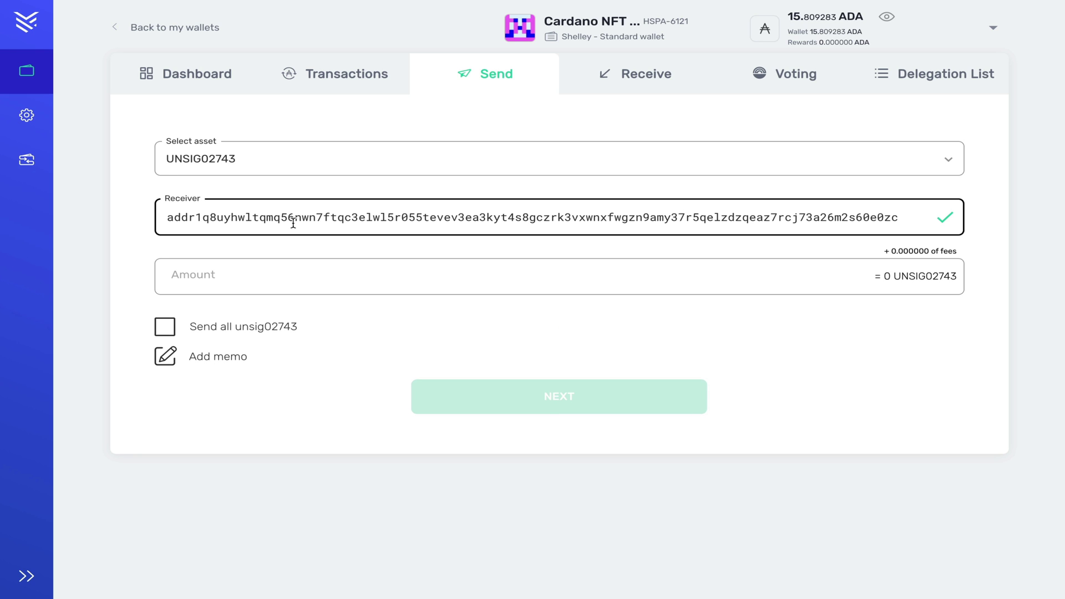
pyautogui.click(166, 328)
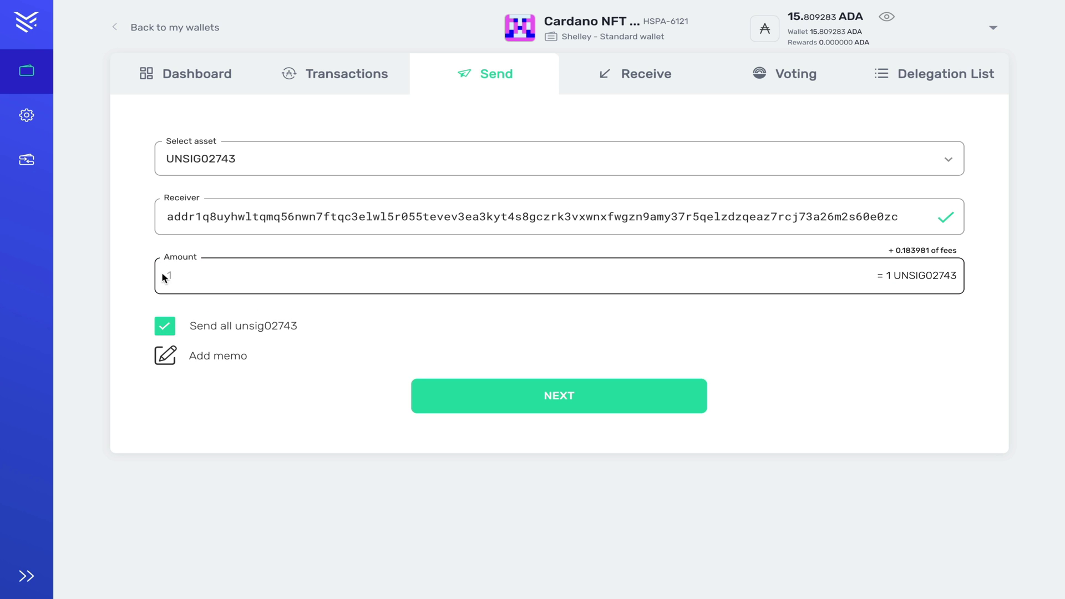
# Step: Confirm the transaction with the spending password and submit it
pyautogui.click(557, 407)
pyautogui.click(499, 375)
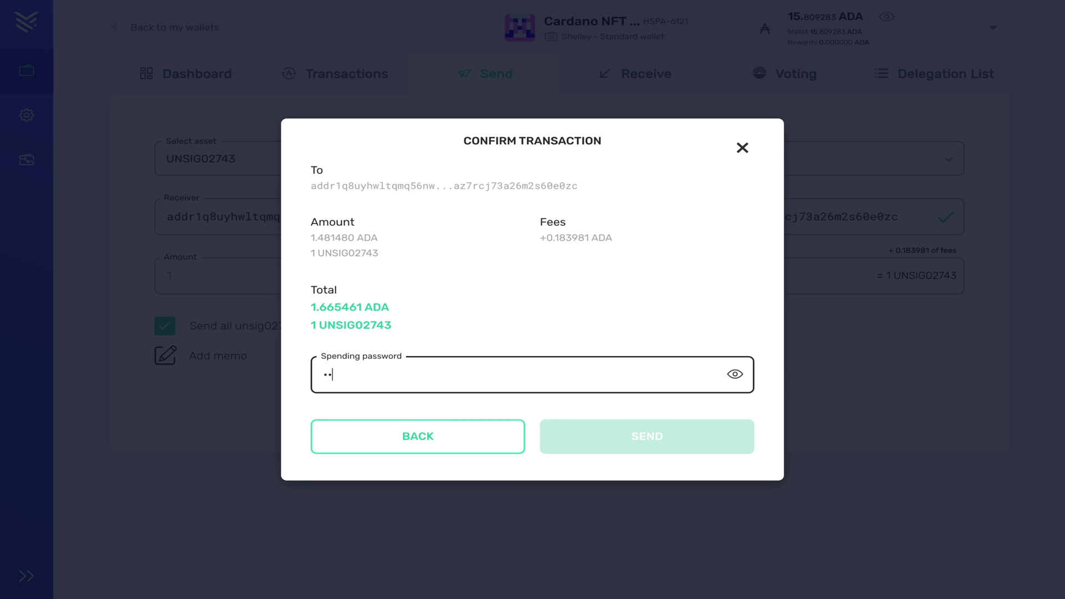
pyautogui.hotkey('ctrl', 'v')
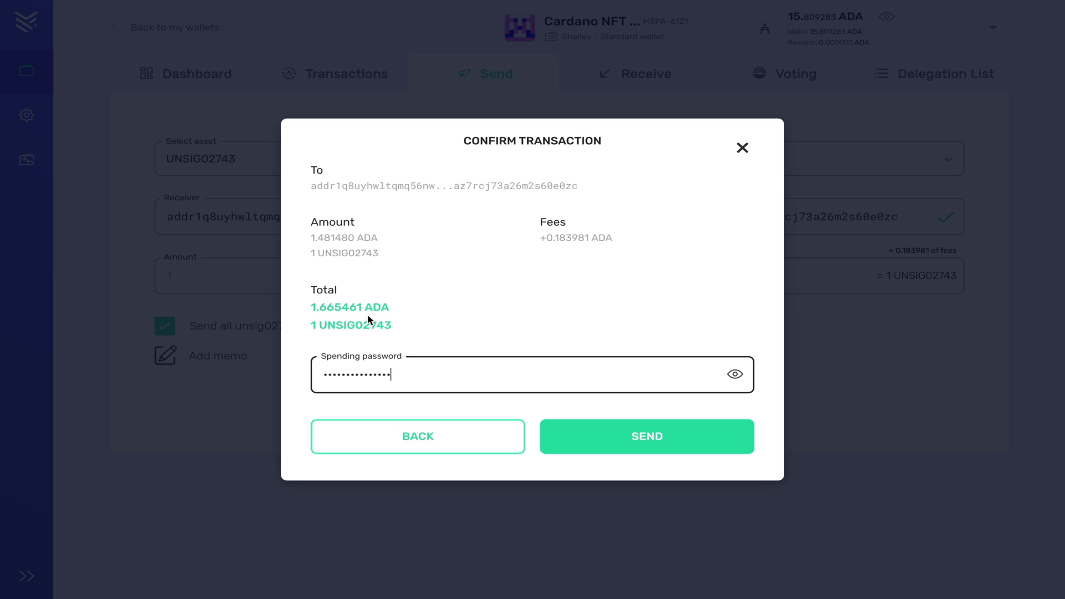
pyautogui.click(651, 443)
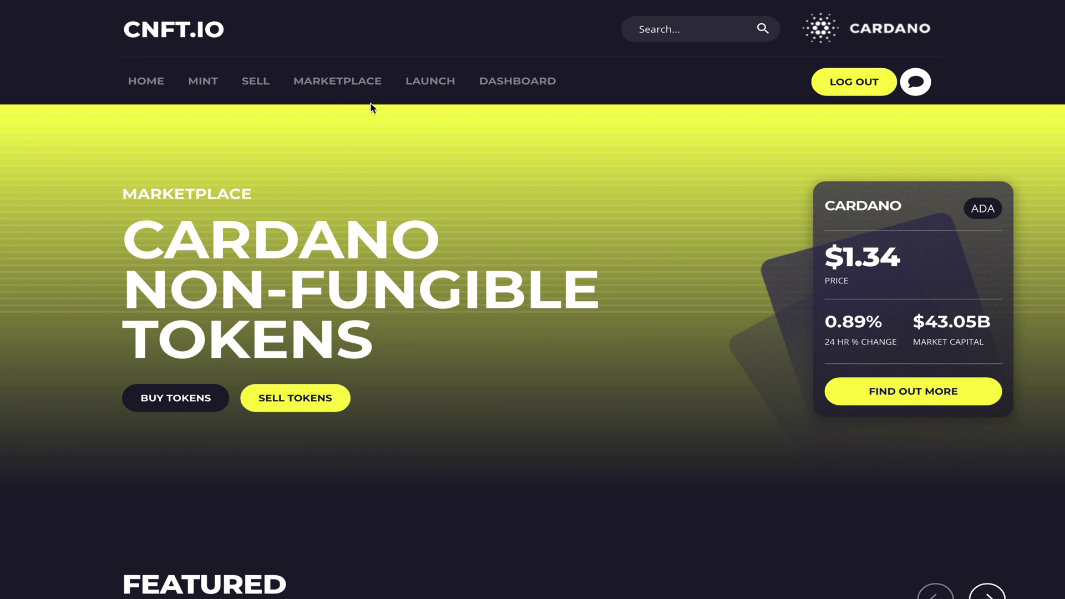
# Step: Open the Marketplace and scroll through its 20369 listed assets
pyautogui.click(340, 84)
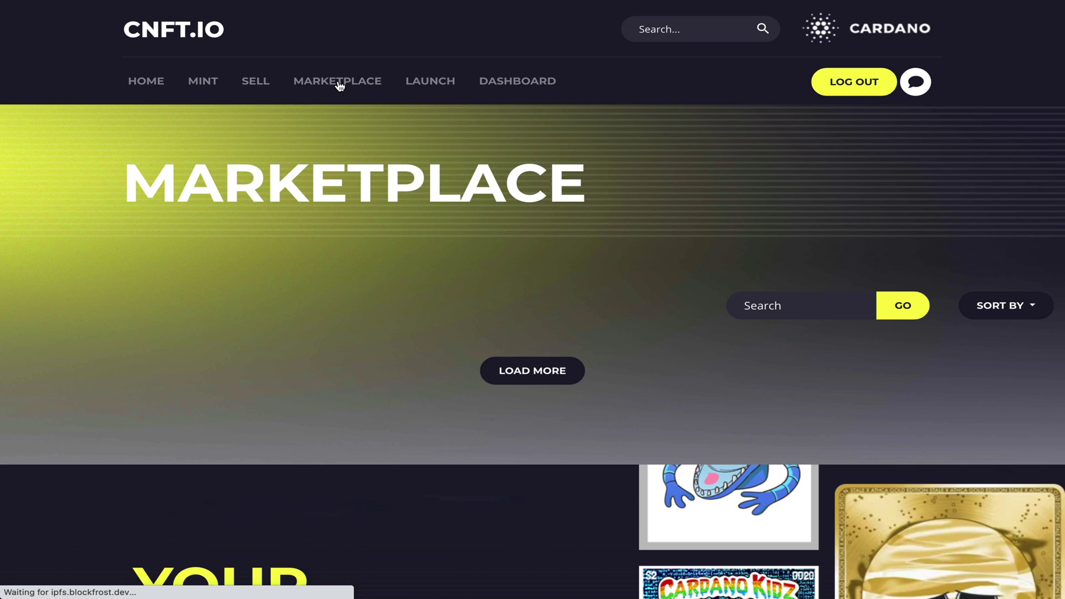
pyautogui.scroll(-3, 523, 268)
pyautogui.scroll(-8, 523, 270)
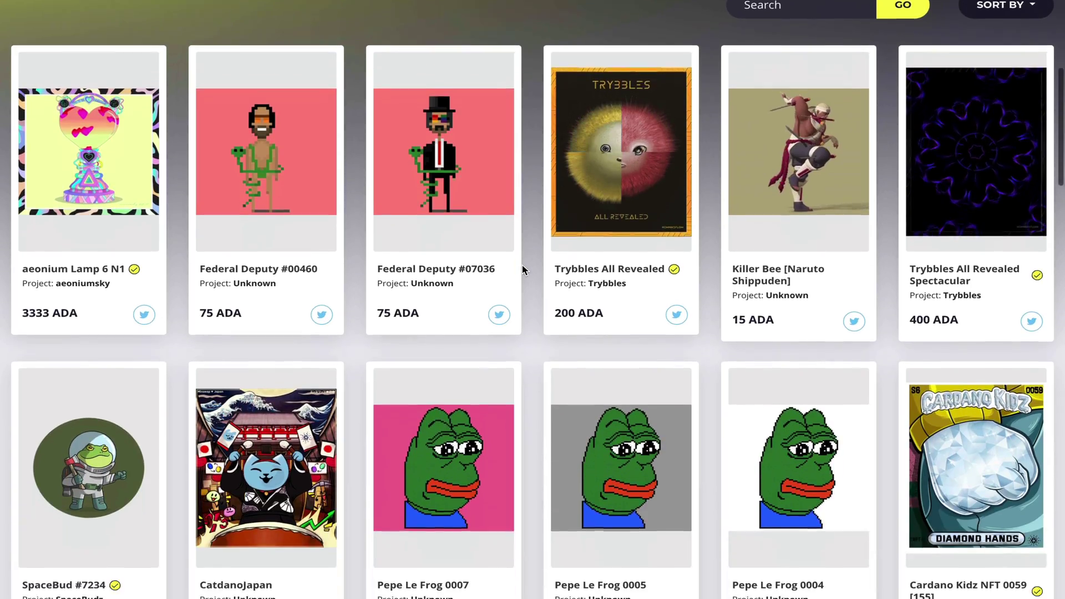
pyautogui.scroll(-10, 523, 270)
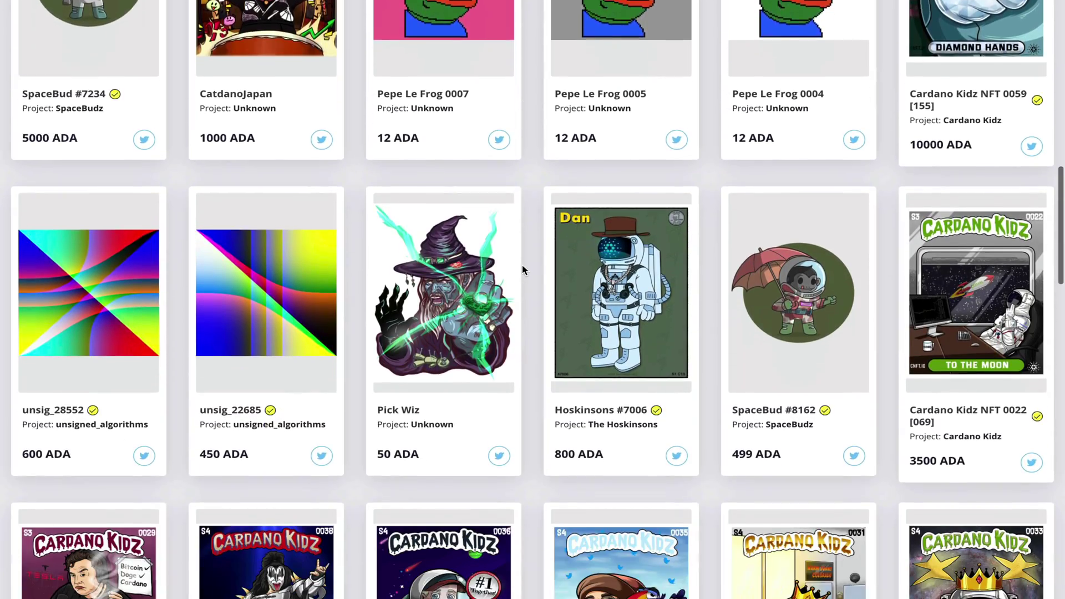
pyautogui.scroll(-3, 523, 270)
pyautogui.scroll(20, 522, 271)
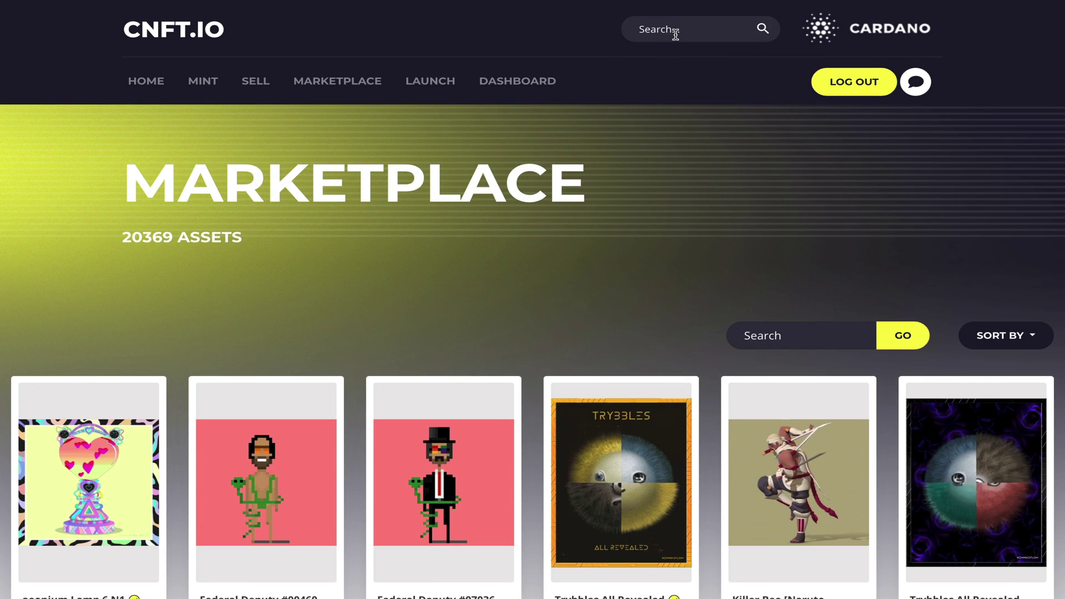
# Step: Search the marketplace for DailyDose assets and browse the results
pyautogui.write('DailyDose')
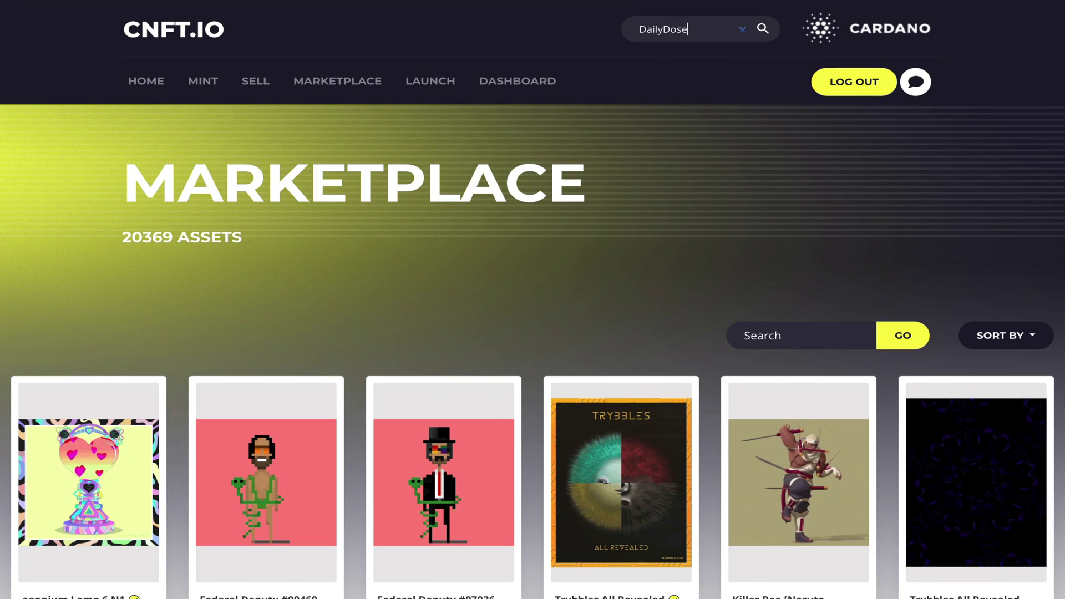
pyautogui.press('Return')
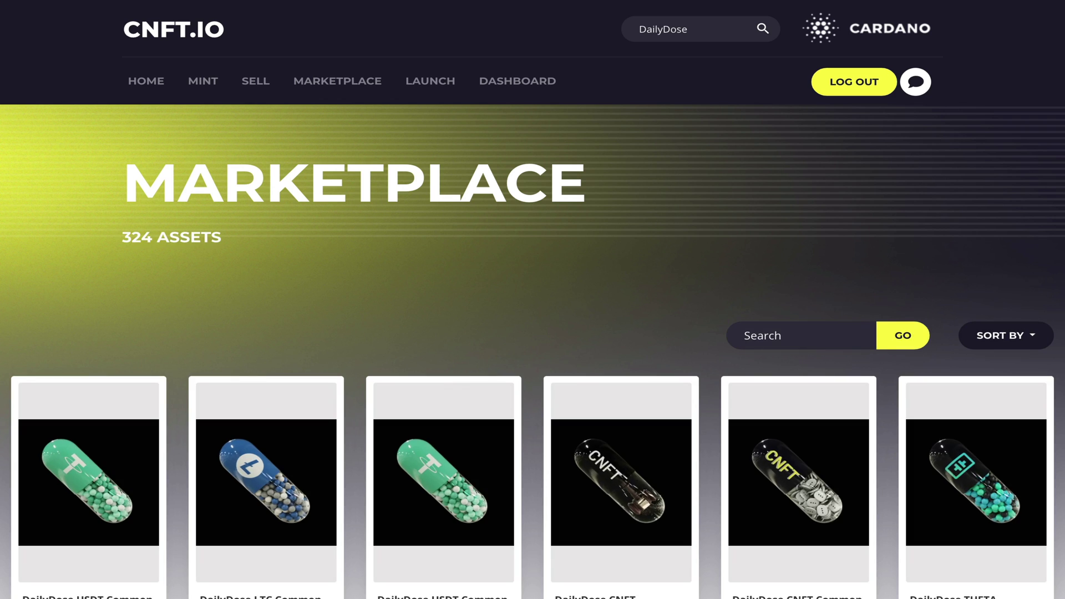
pyautogui.scroll(-4, 551, 278)
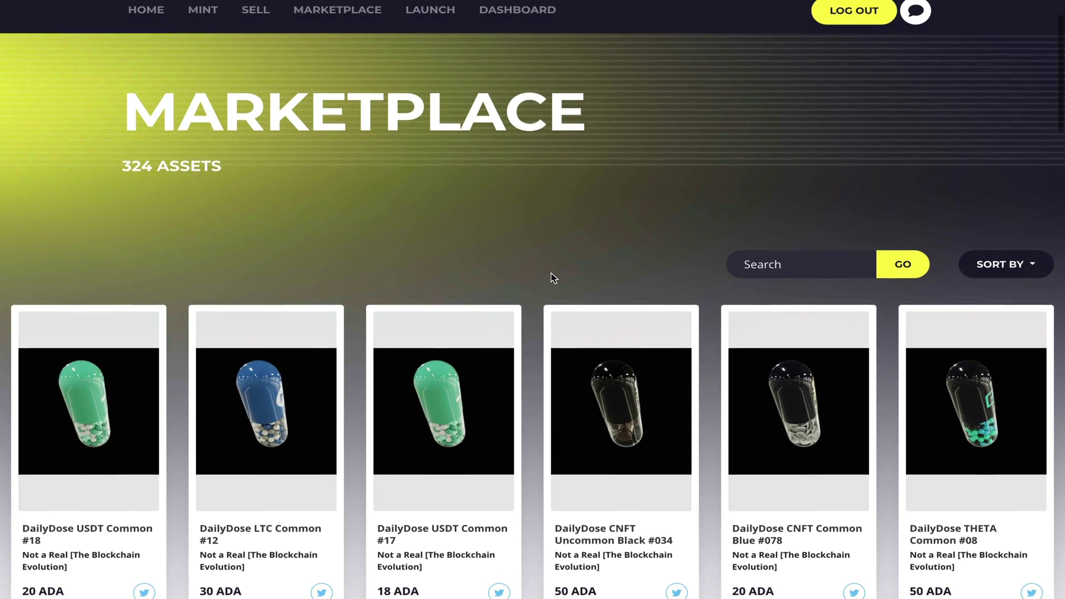
pyautogui.scroll(-5, 553, 279)
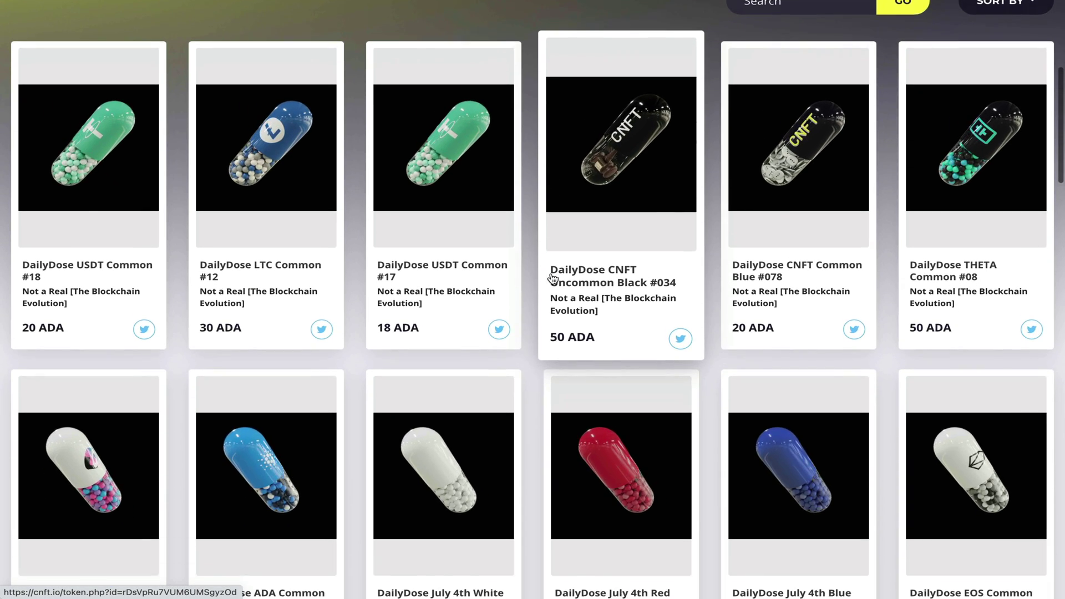
pyautogui.scroll(-1, 552, 274)
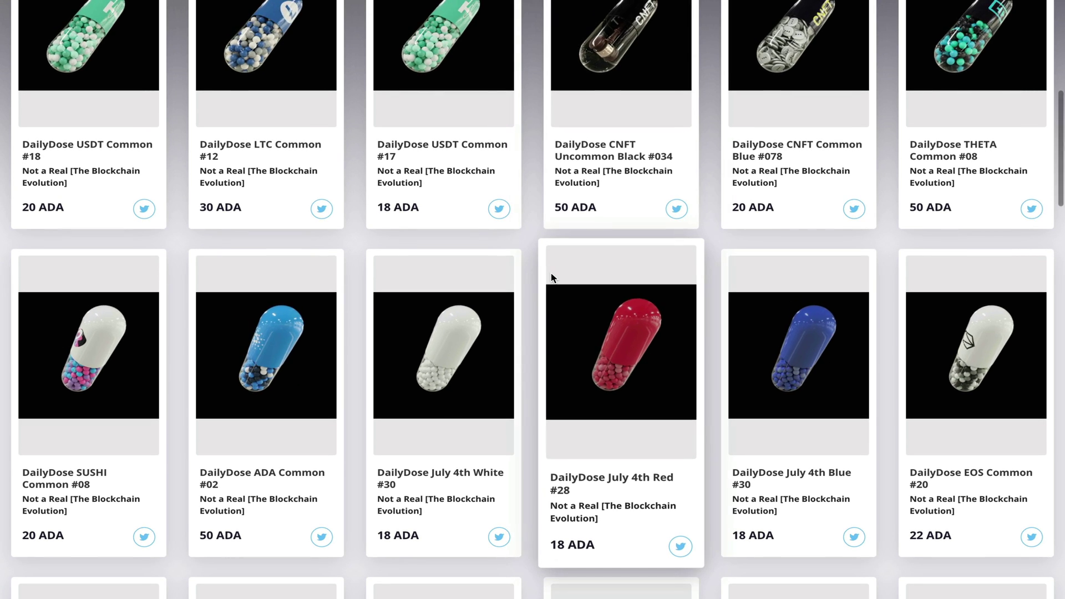
pyautogui.scroll(5, 551, 280)
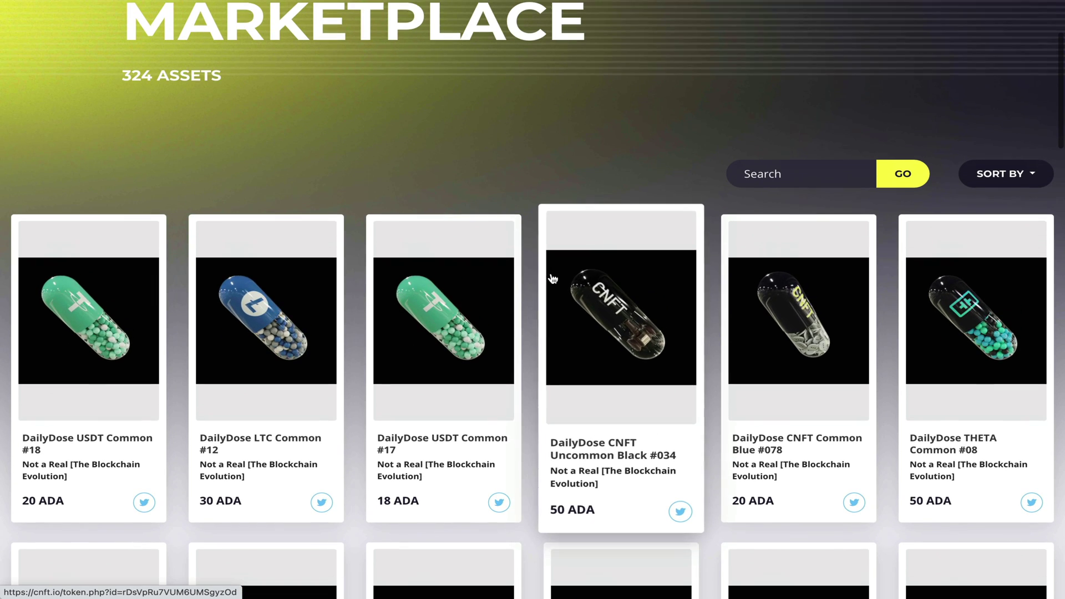
# Step: Sort the 324 DailyDose listings by Price - Low to High, starting at 10 ADA
pyautogui.click(1016, 175)
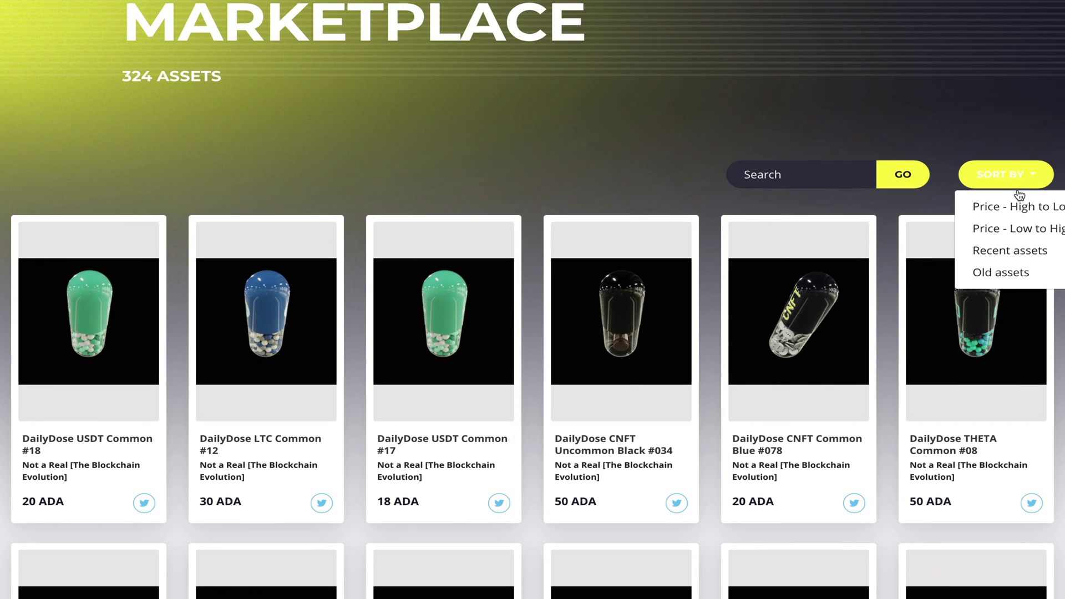
pyautogui.click(1021, 228)
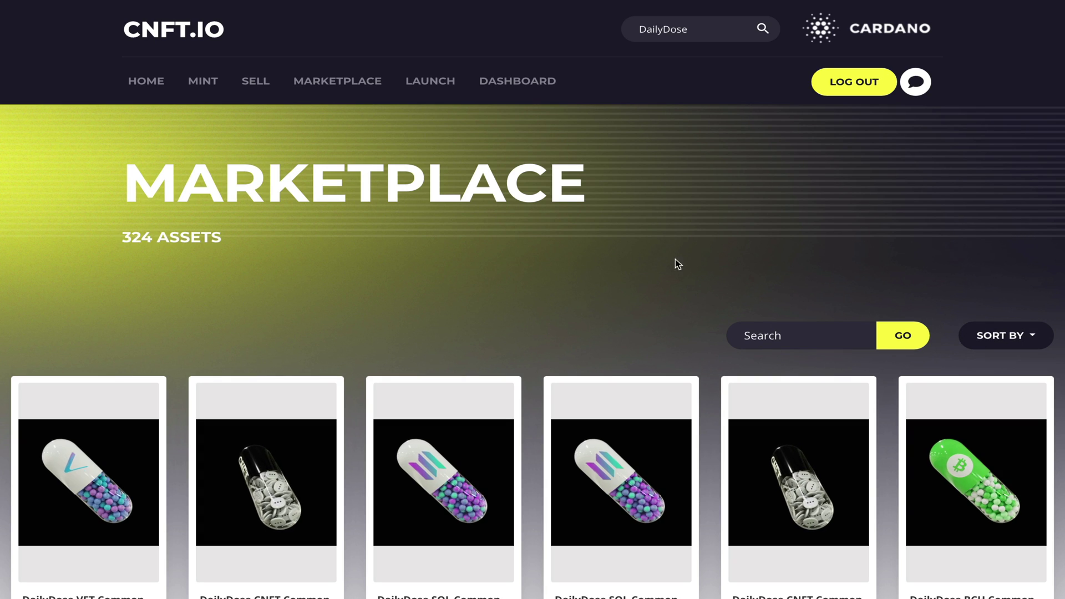
pyautogui.scroll(-4, 531, 305)
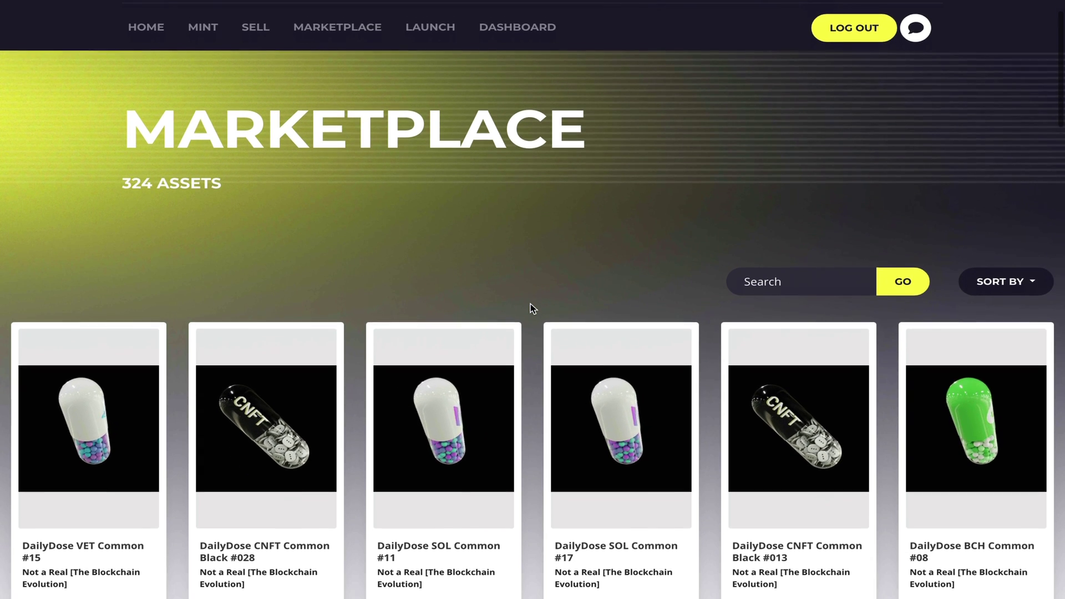
pyautogui.scroll(-1, 530, 304)
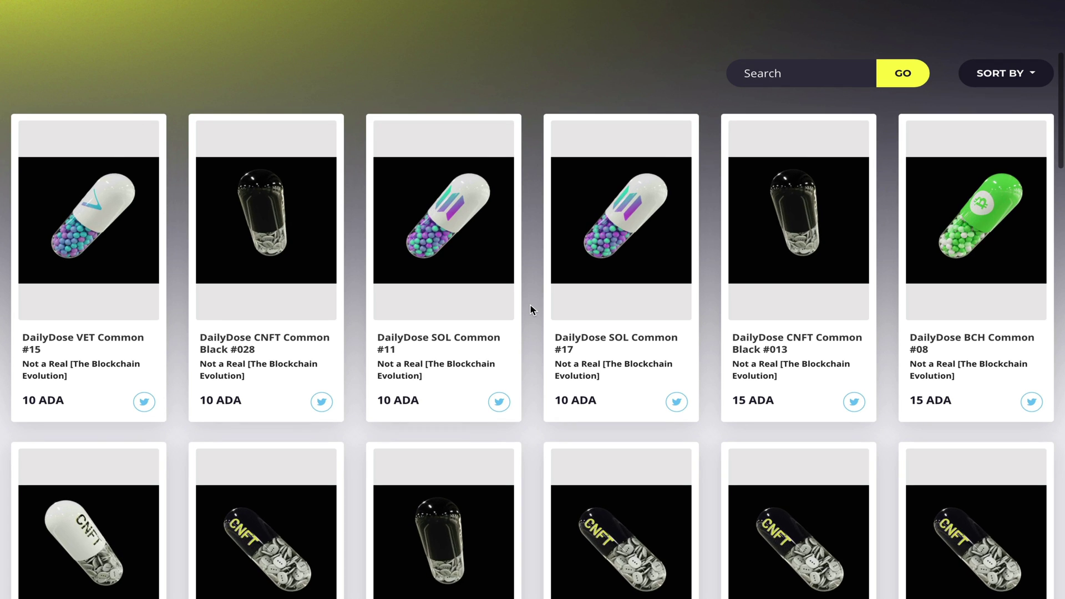
# Step: Open the DailyDose SOL Common #11 listing priced at 10 ADA
pyautogui.click(431, 271)
pyautogui.scroll(-5, 394, 287)
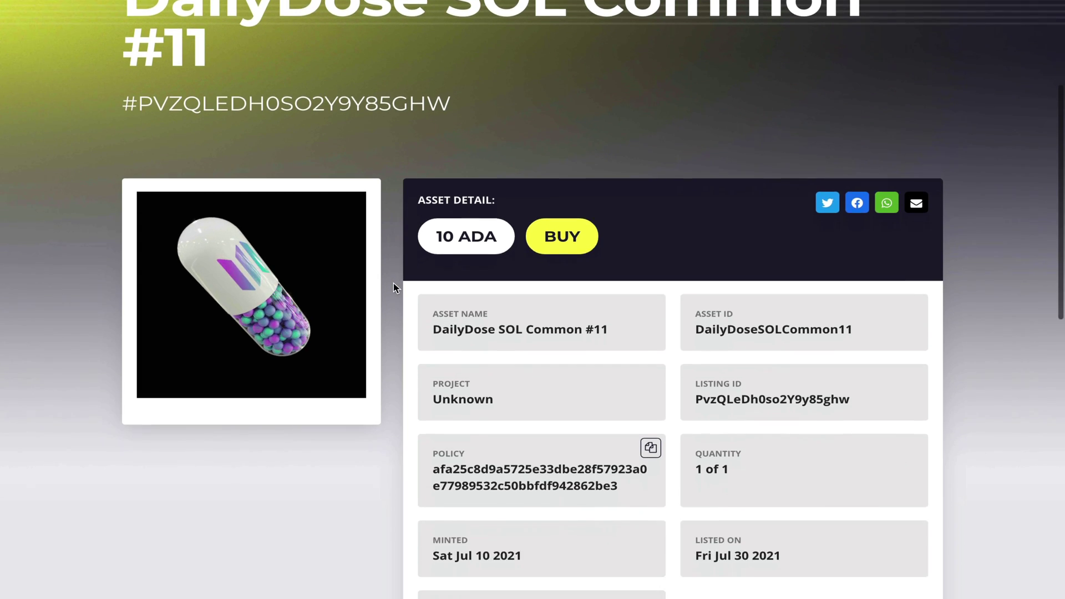
pyautogui.scroll(-1, 394, 287)
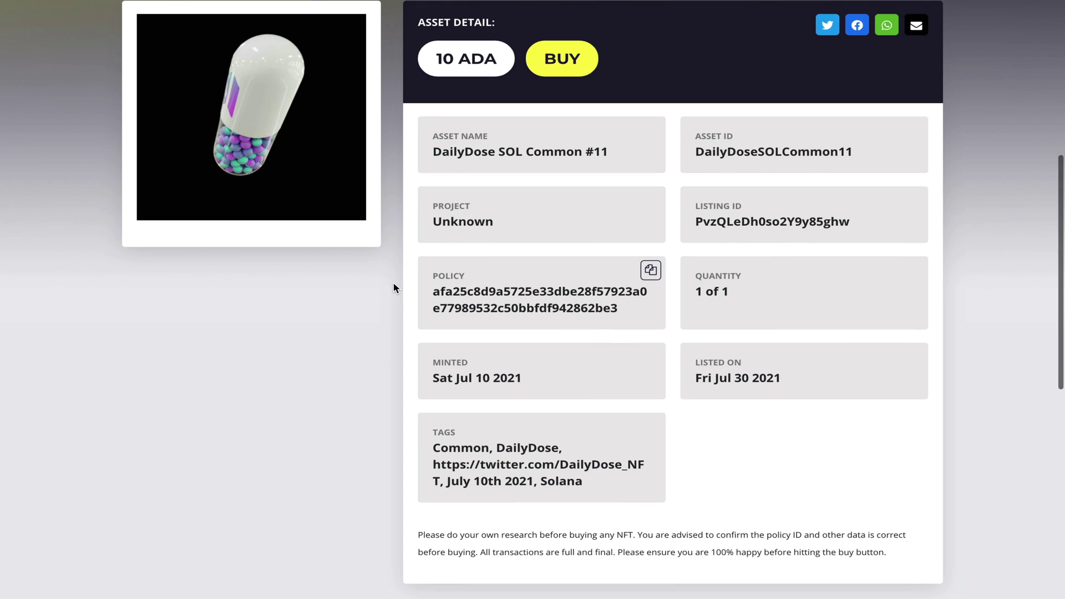
# Step: Start the purchase and bring up the 10 ADA escrow address and session timer
pyautogui.click(553, 75)
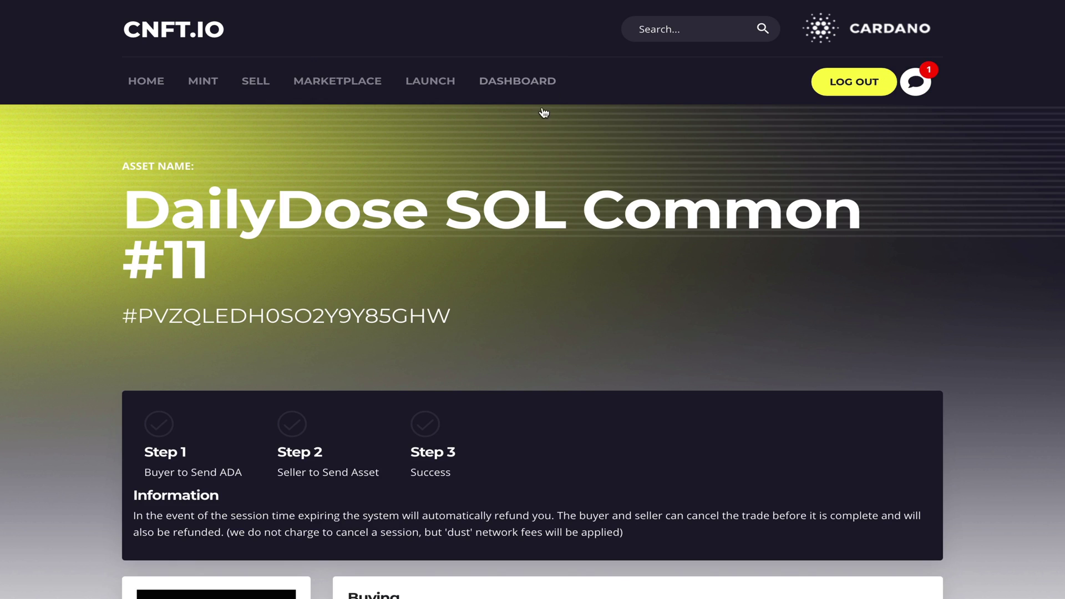
pyautogui.scroll(-5, 530, 277)
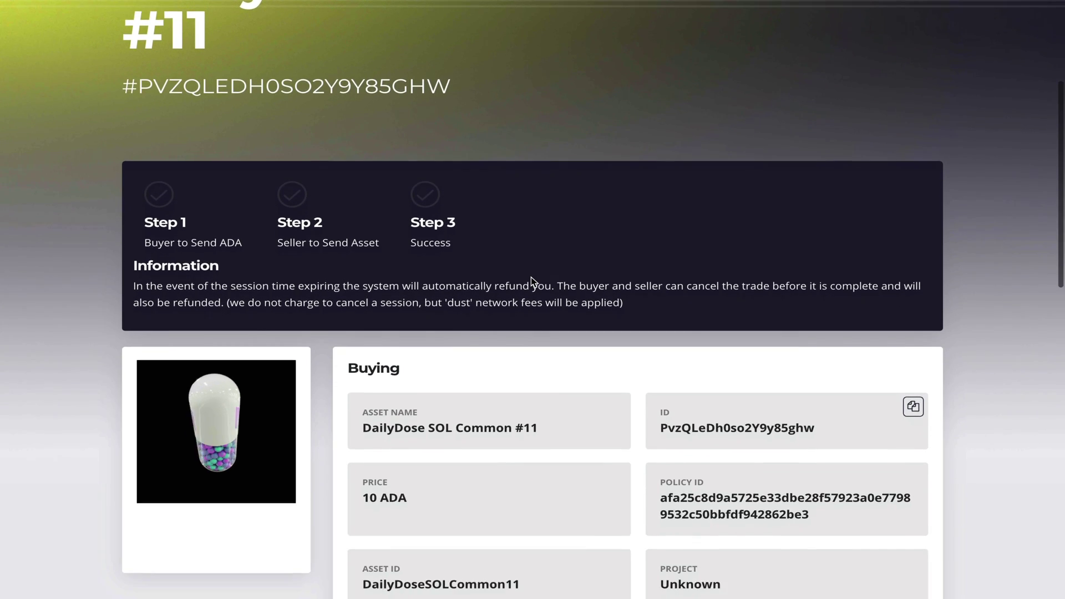
pyautogui.scroll(-2, 531, 278)
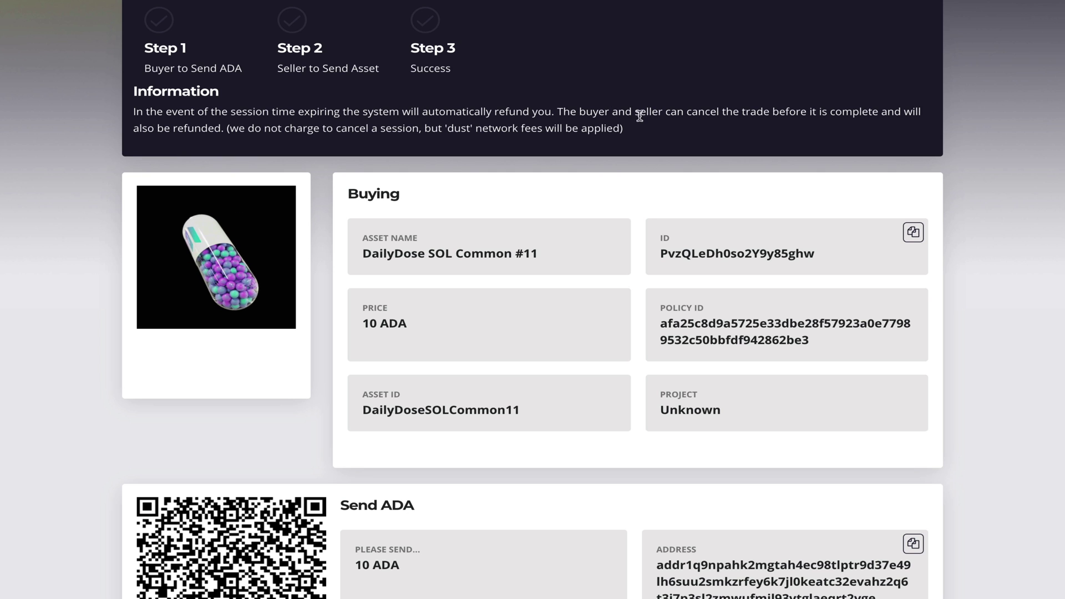
pyautogui.scroll(-3, 513, 146)
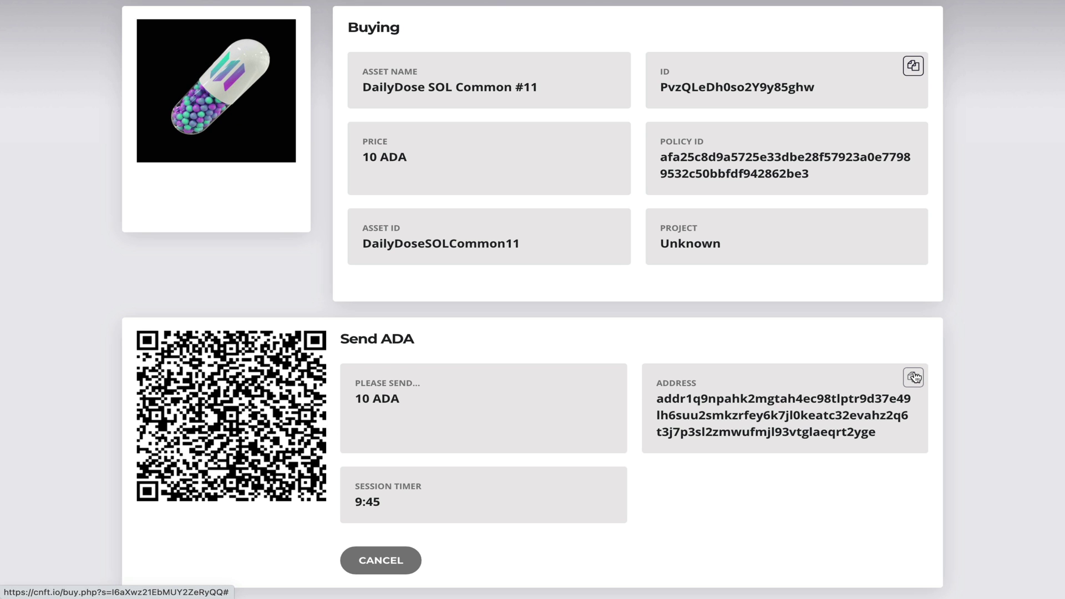
# Step: Send 10 ADA from Yoroi to the pasted CNFT.io escrow address, authorising it with the spending password
pyautogui.hotkey('ctrl', 'Right')
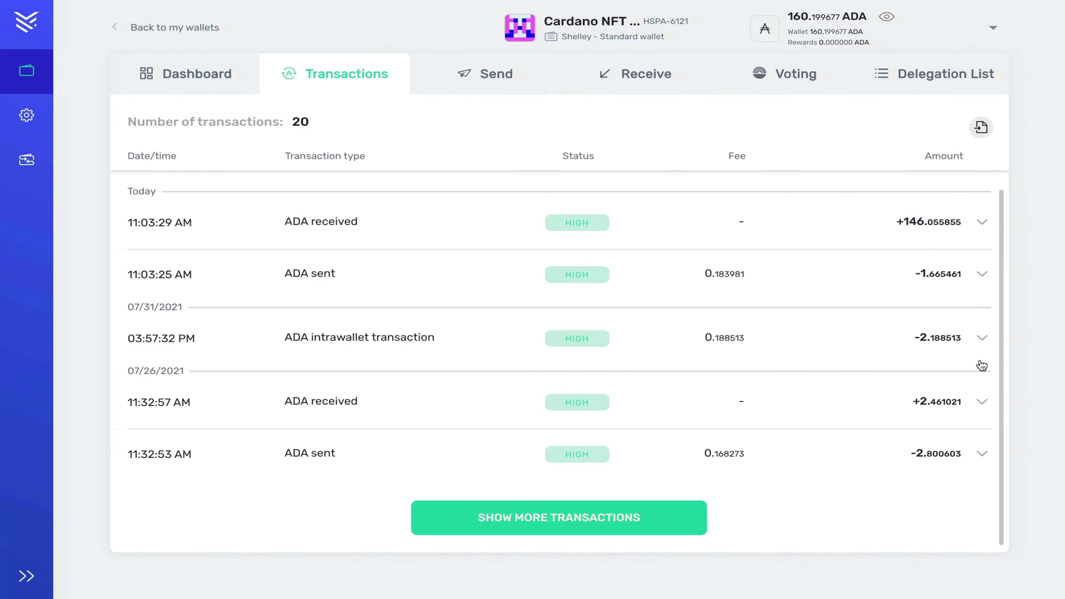
pyautogui.click(497, 86)
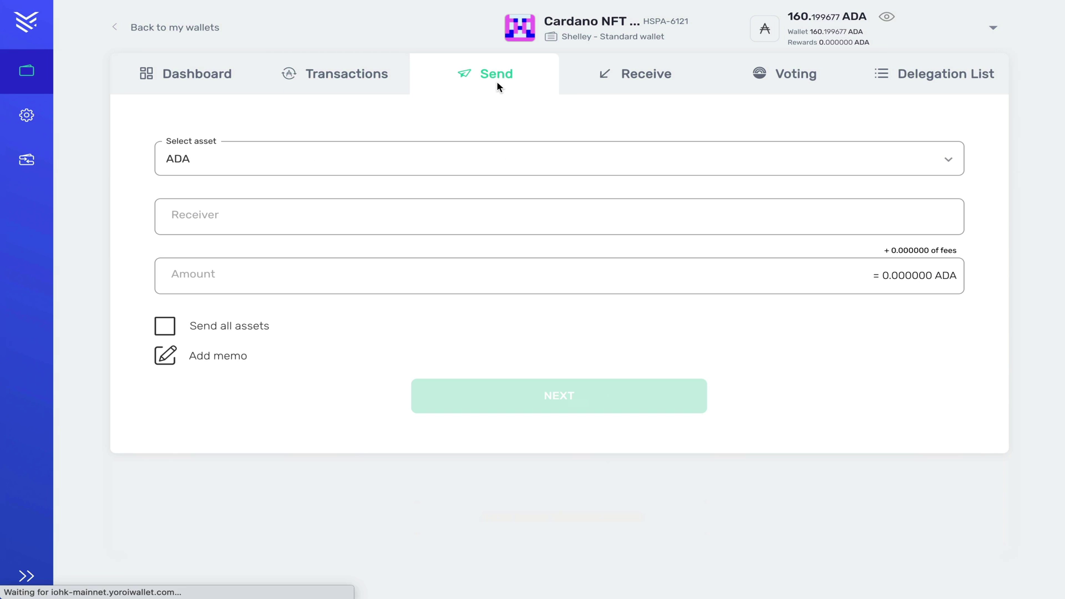
pyautogui.click(402, 202)
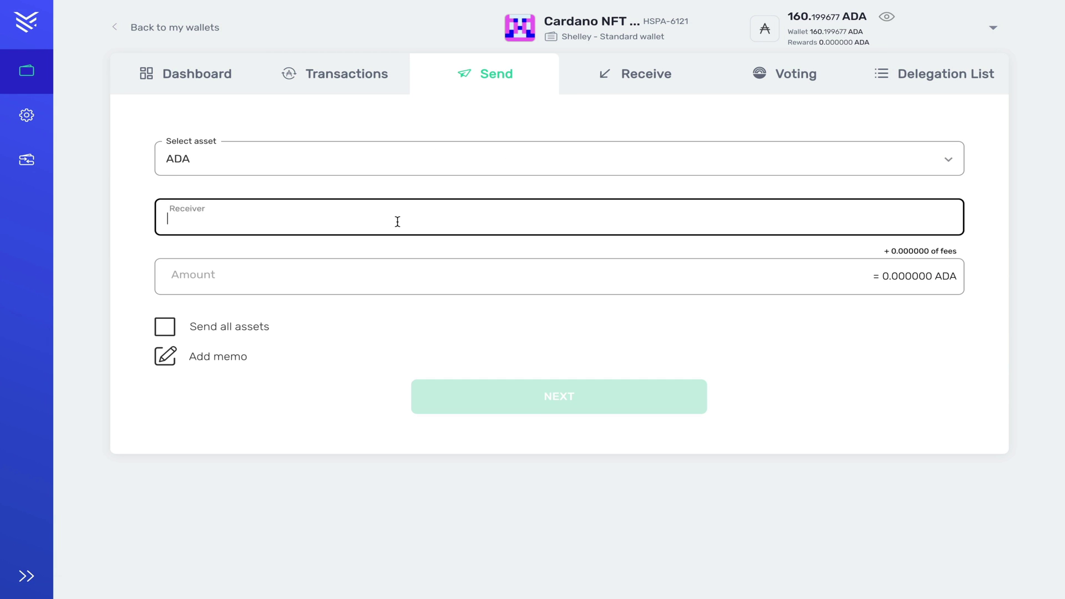
pyautogui.write('addr1q9npahk2mgtah4ec98tlptr9d37e49lh6suu2smkzrfey6k7jl0keatc32evahz2q6t3j7p3sl2zmwufmjl93vtglaeqrt2yge')
pyautogui.click(348, 278)
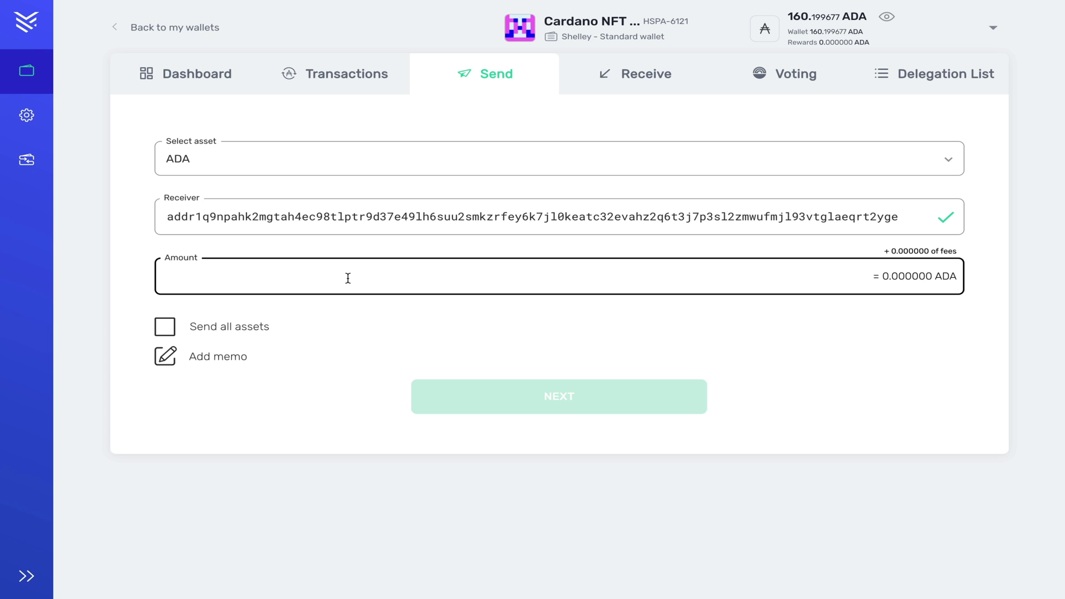
pyautogui.write('10')
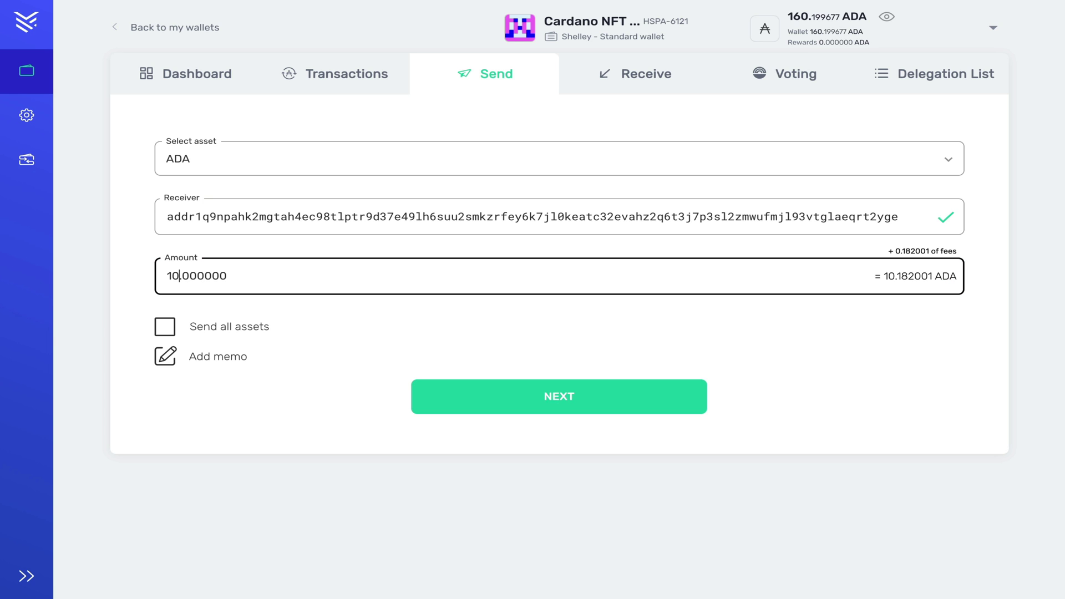
pyautogui.click(561, 394)
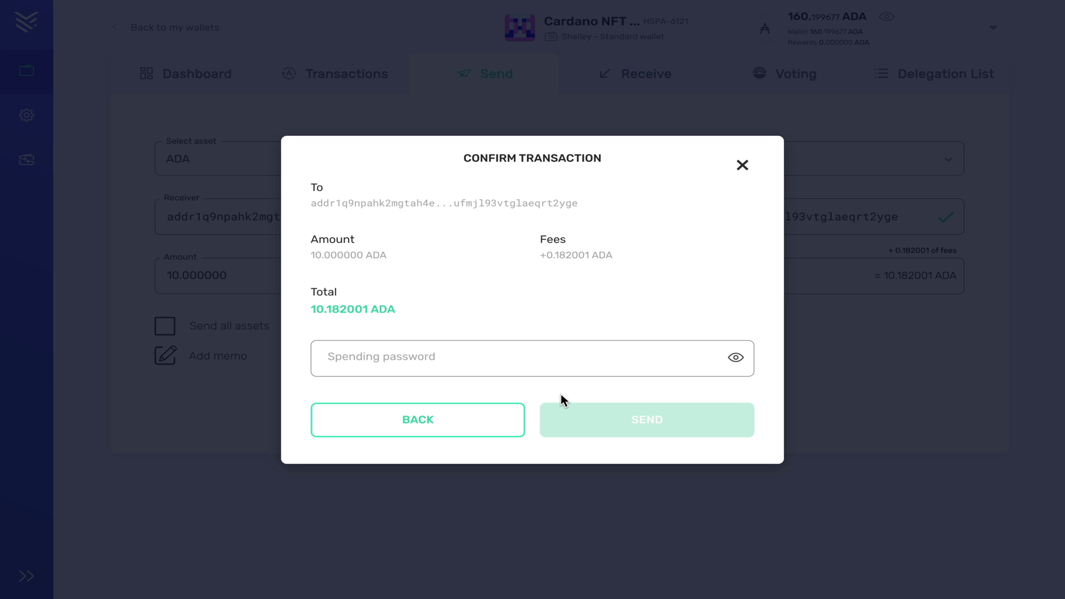
pyautogui.click(510, 359)
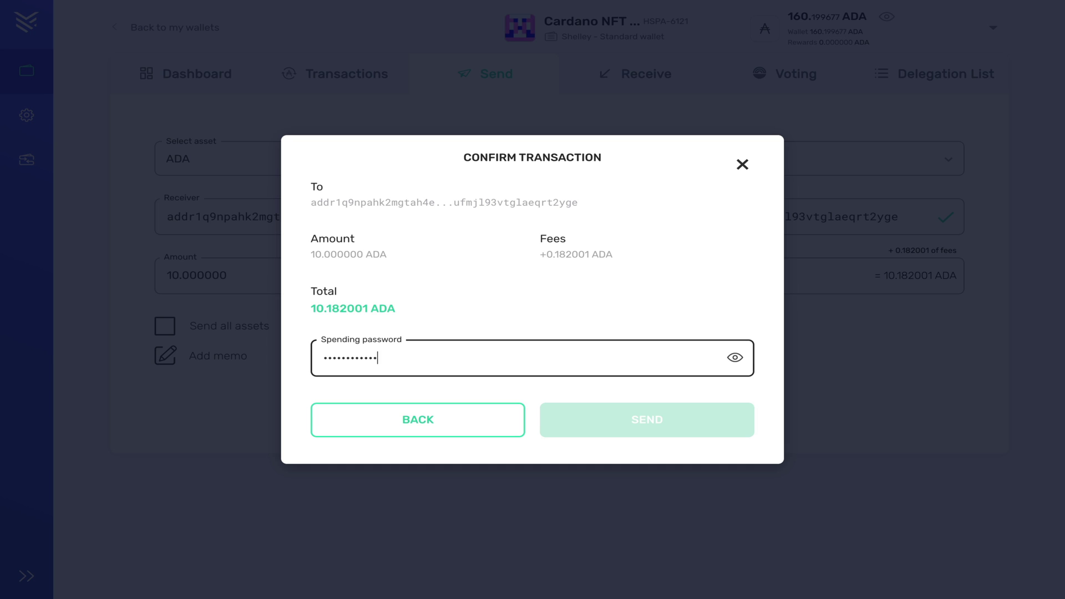
pyautogui.write('•')
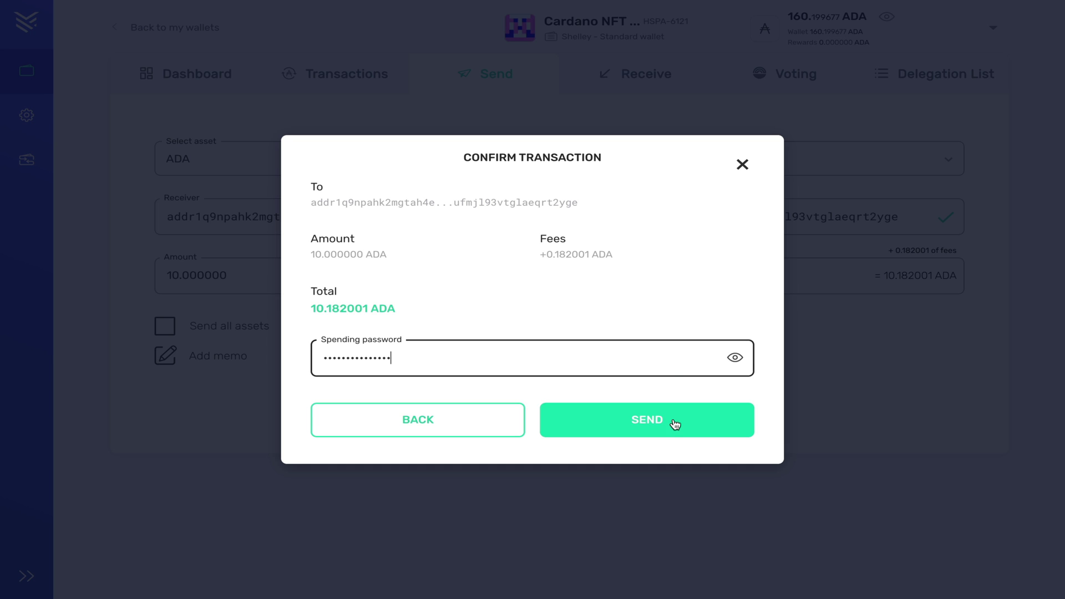
pyautogui.click(649, 427)
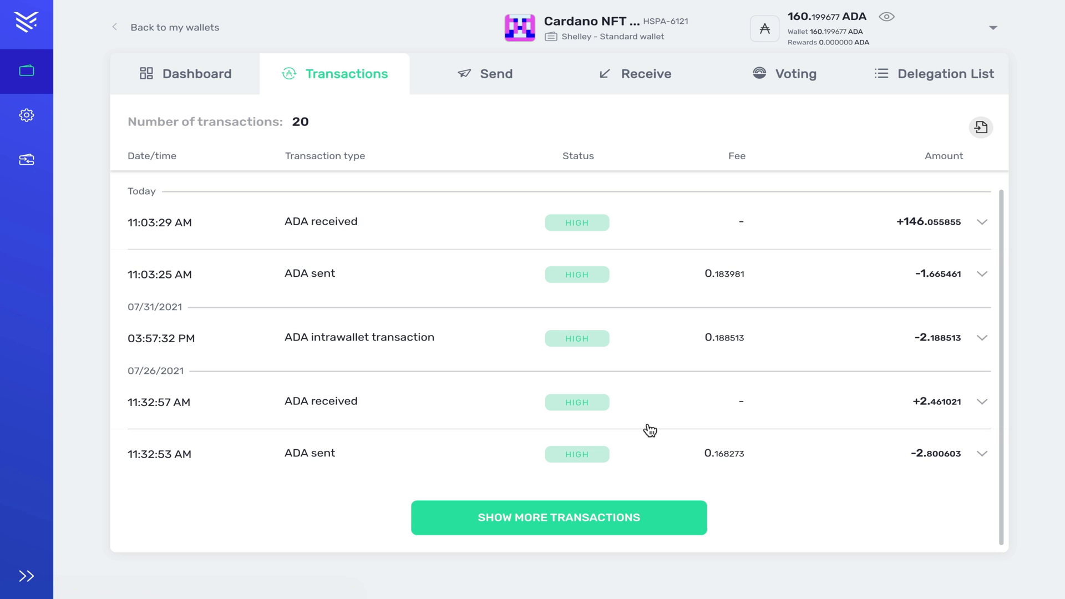
# Step: Return to the CNFT.io purchase page for DailyDose SOL Common #11
pyautogui.hotkey('ctrl', 'Left')
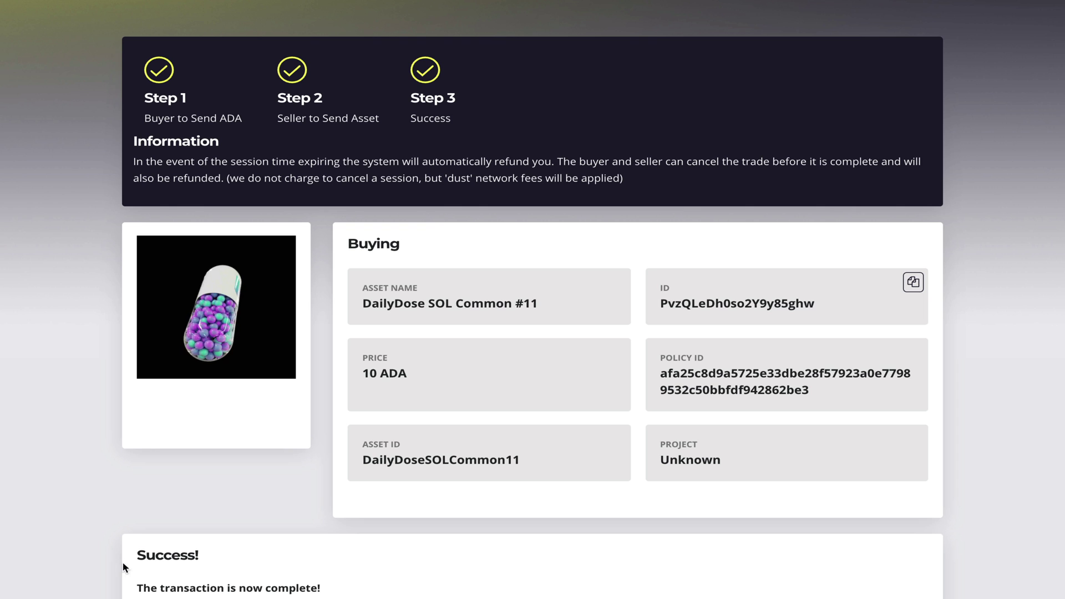
# Step: Scroll down the buy page to read the Success message for the completed trade
pyautogui.scroll(-4, 312, 566)
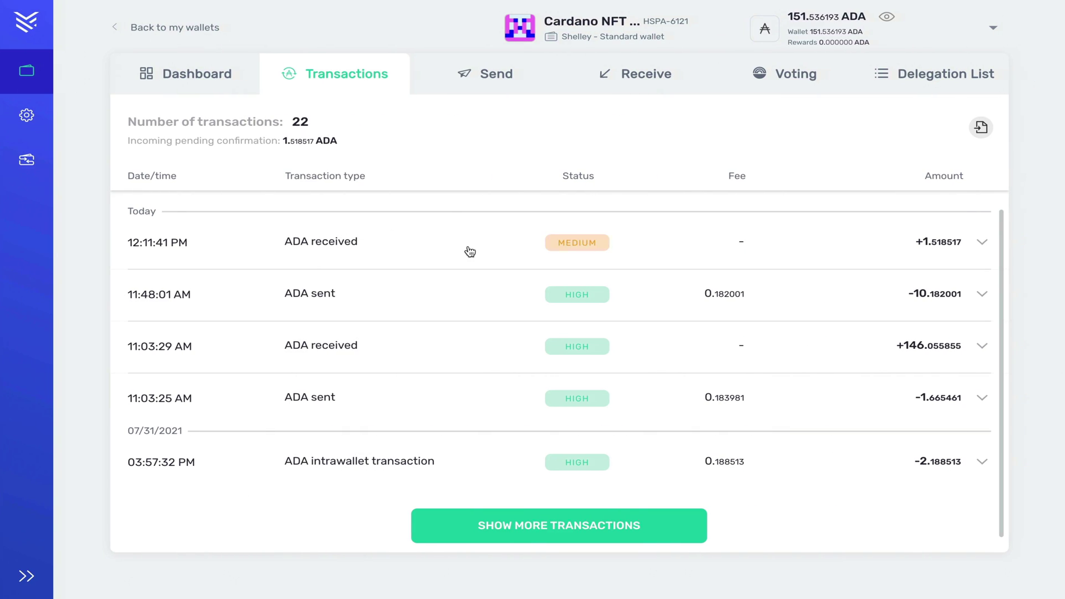
# Step: Expand the 12:11:41 PM incoming 1.518517 ADA transaction to view its details
pyautogui.click(565, 249)
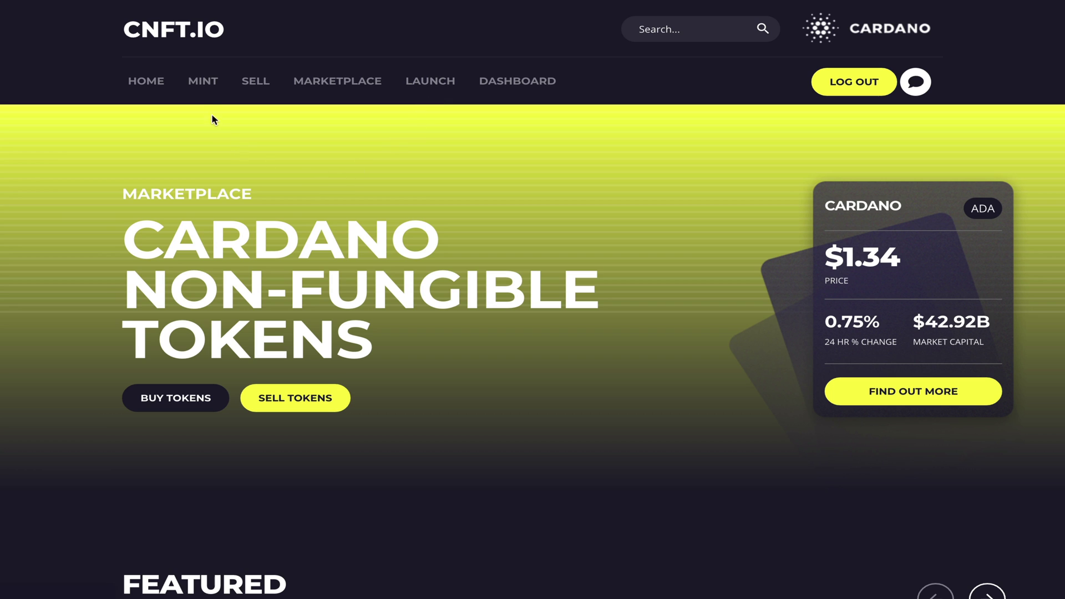
pyautogui.click(204, 84)
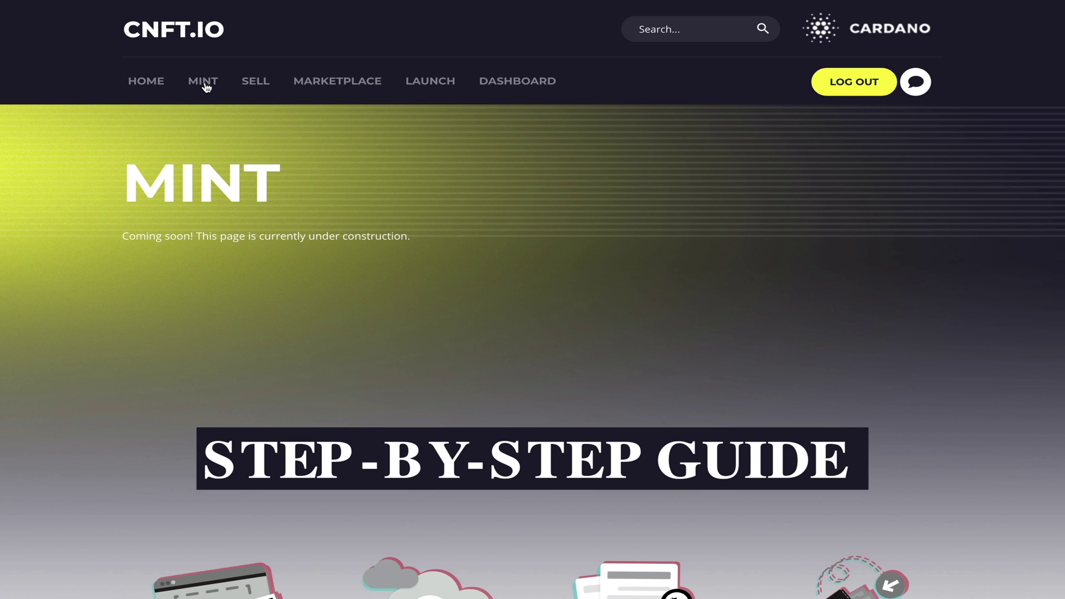
pyautogui.moveTo(117, 236); pyautogui.dragTo(193, 233)
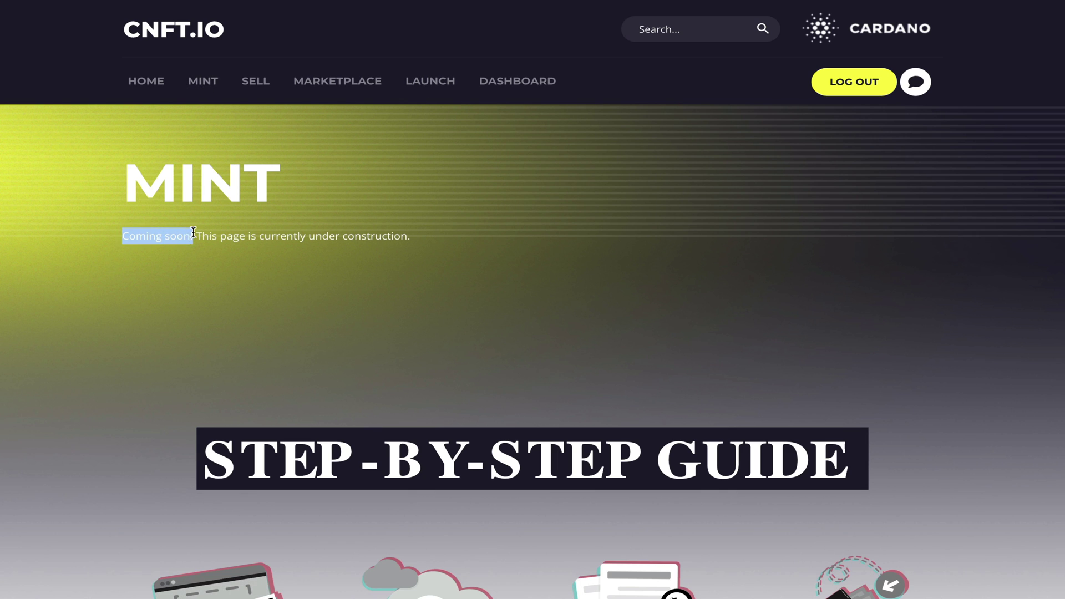
pyautogui.click(526, 296)
pyautogui.scroll(-3, 526, 296)
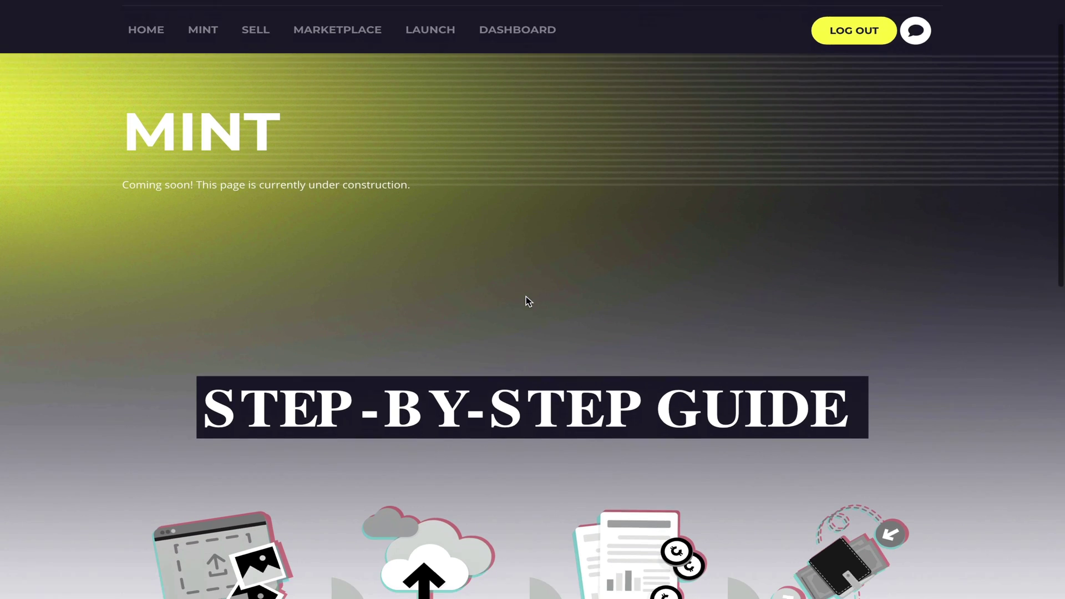